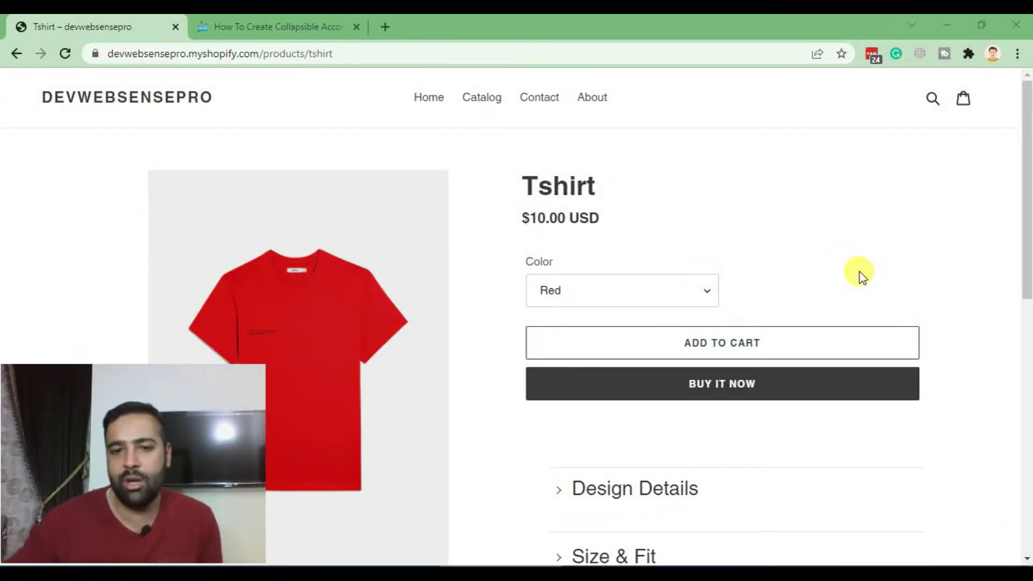
# - Expand and collapse the Design Details and Size & Fit accordion sections on the Tshirt page
pyautogui.scroll(-3, 891, 262)
pyautogui.scroll(-3, 909, 254)
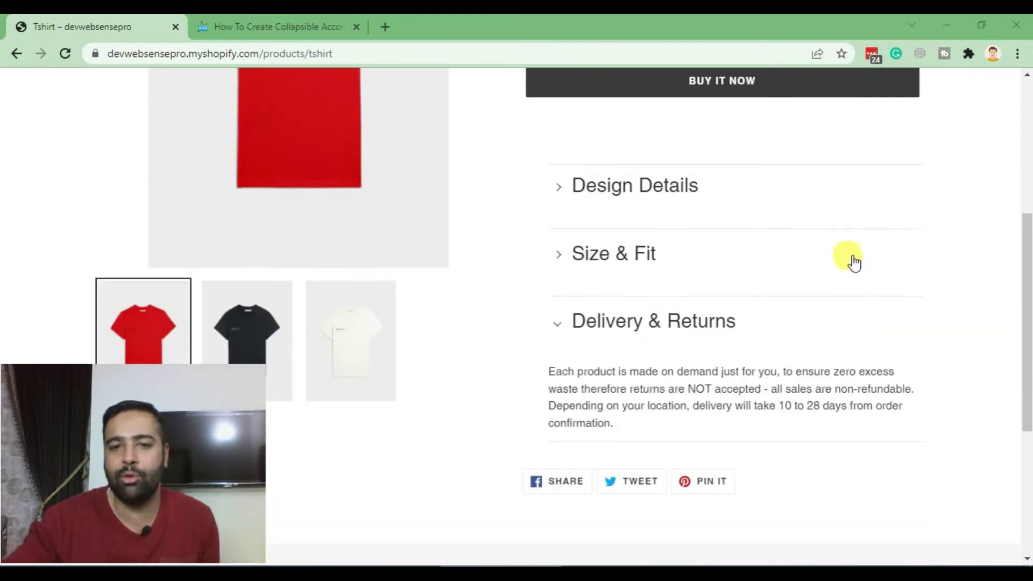
pyautogui.click(558, 192)
pyautogui.click(557, 189)
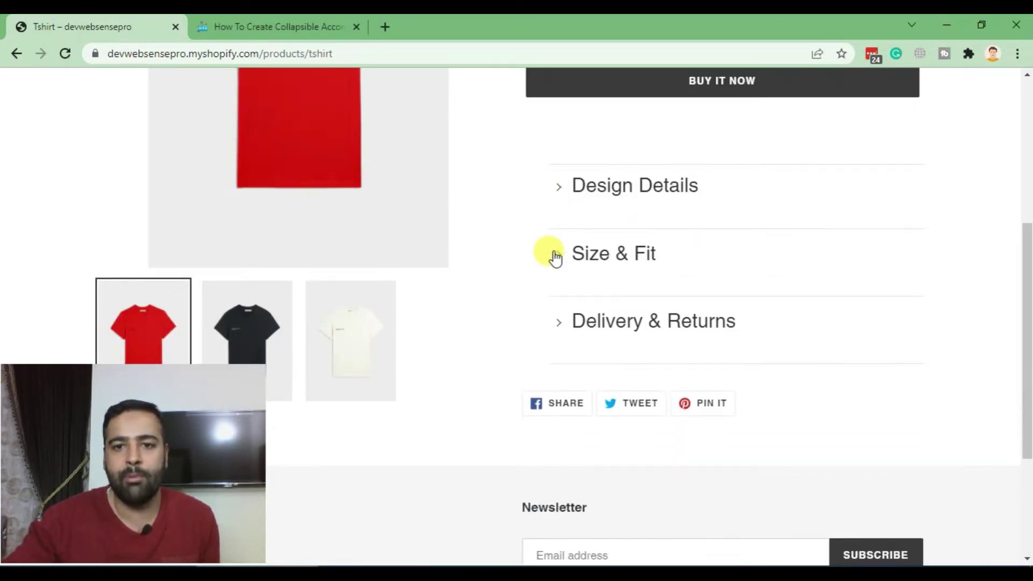
pyautogui.click(556, 257)
pyautogui.click(555, 255)
# - Expand the Delivery & Returns section, then collapse it again
pyautogui.click(555, 323)
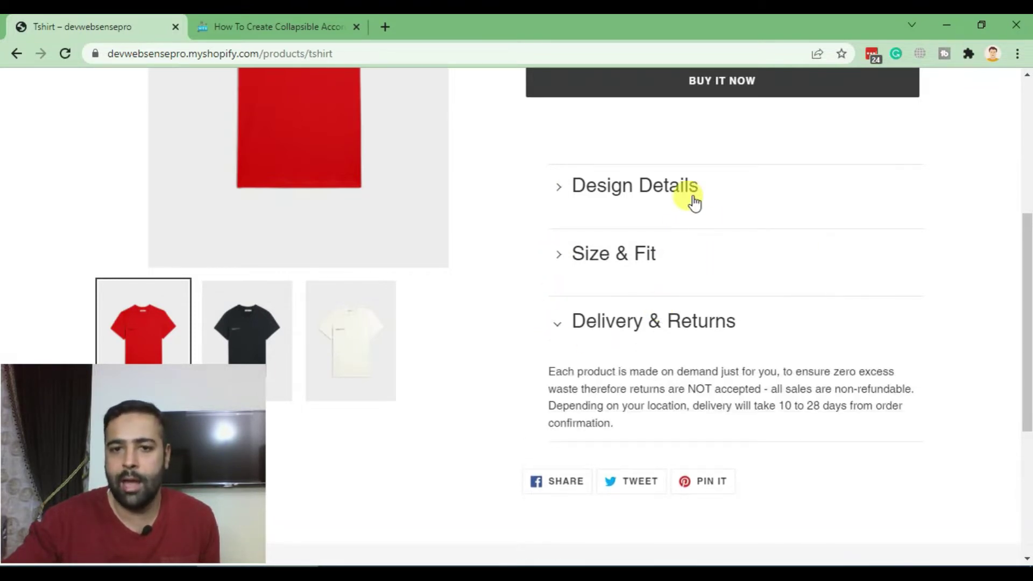
pyautogui.scroll(-5, 694, 215)
pyautogui.scroll(5, 678, 348)
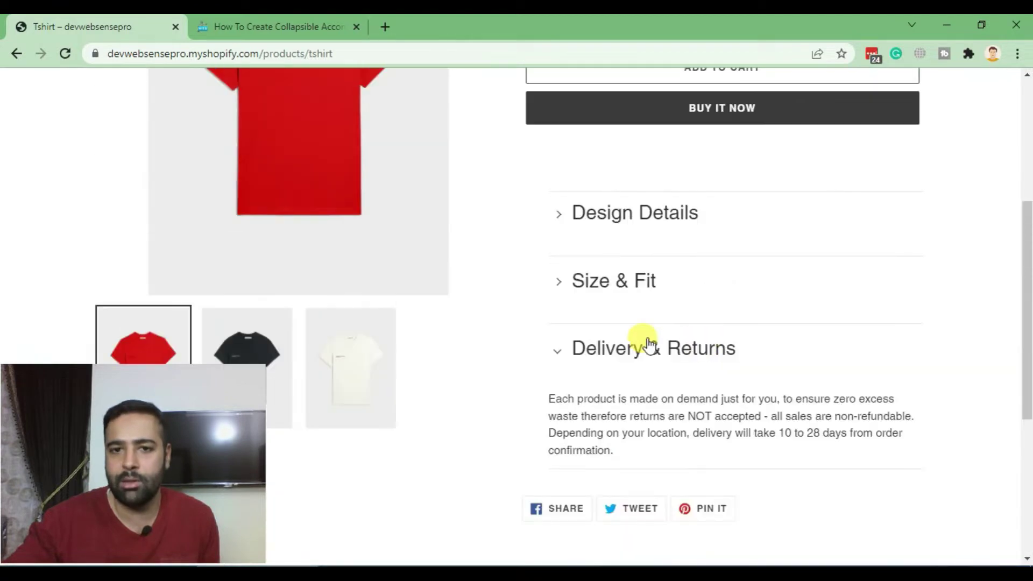
pyautogui.click(554, 355)
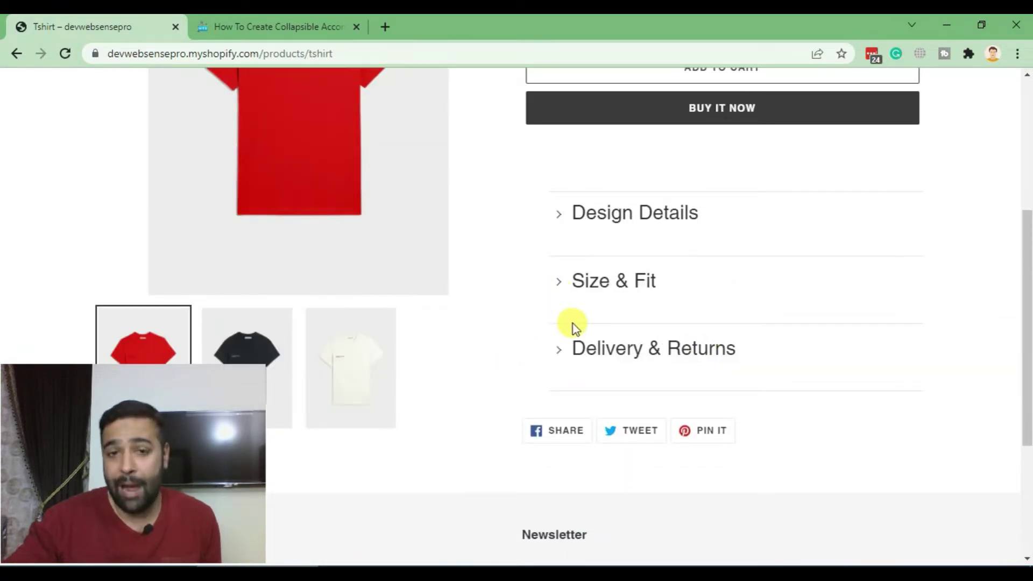
pyautogui.scroll(5, 670, 321)
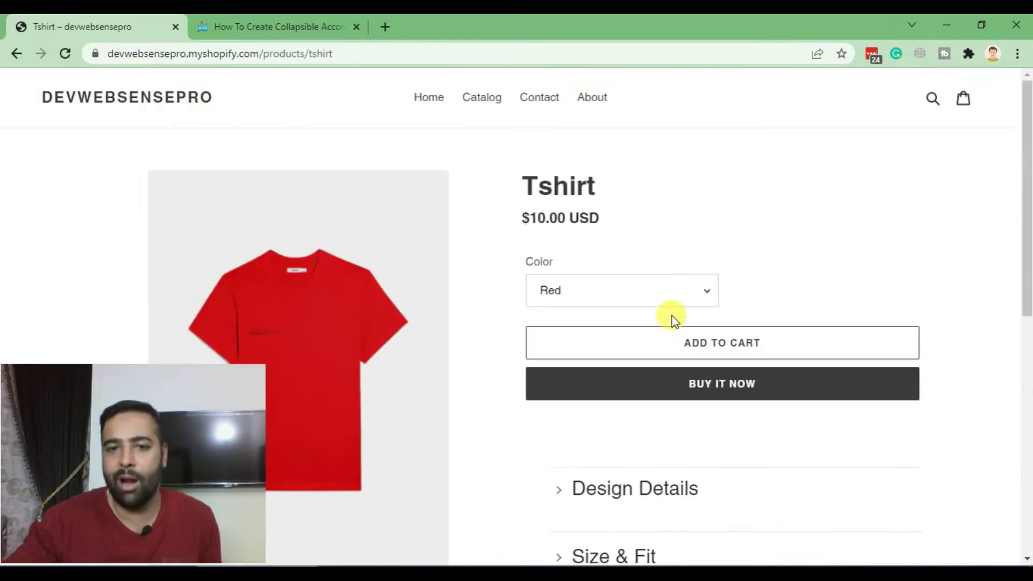
pyautogui.scroll(-1, 820, 301)
pyautogui.scroll(-5, 819, 262)
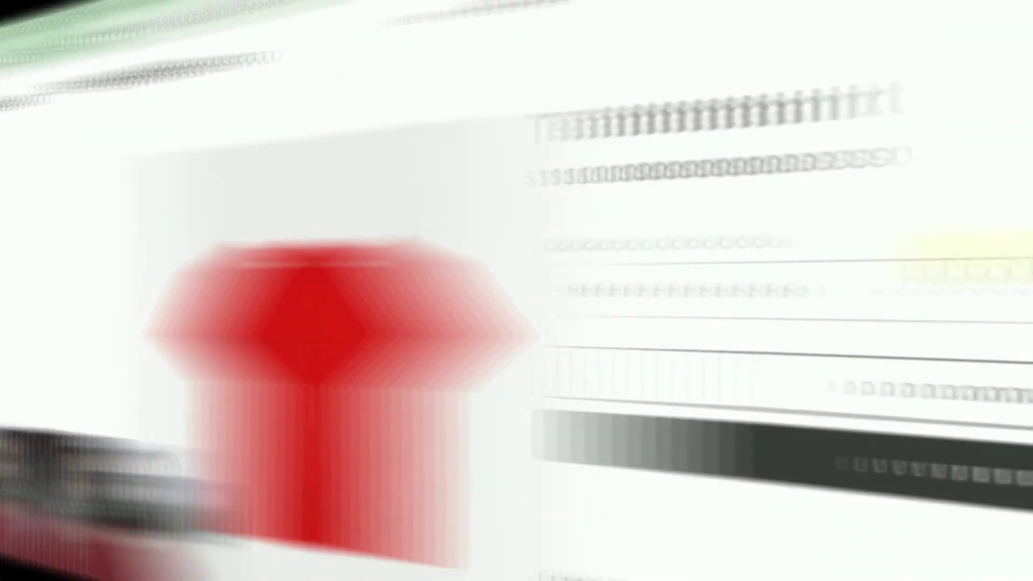
# - Review the Tshirt's plain-text description, then switch to the 'How To Create Collapsible Accordion' tutorial
pyautogui.scroll(-8, 721, 274)
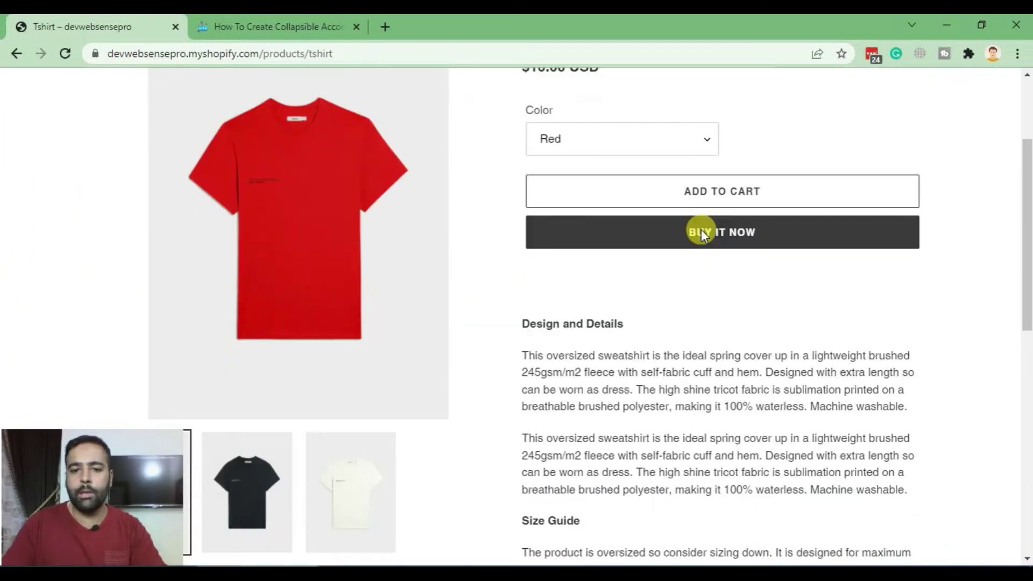
pyautogui.scroll(3, 576, 135)
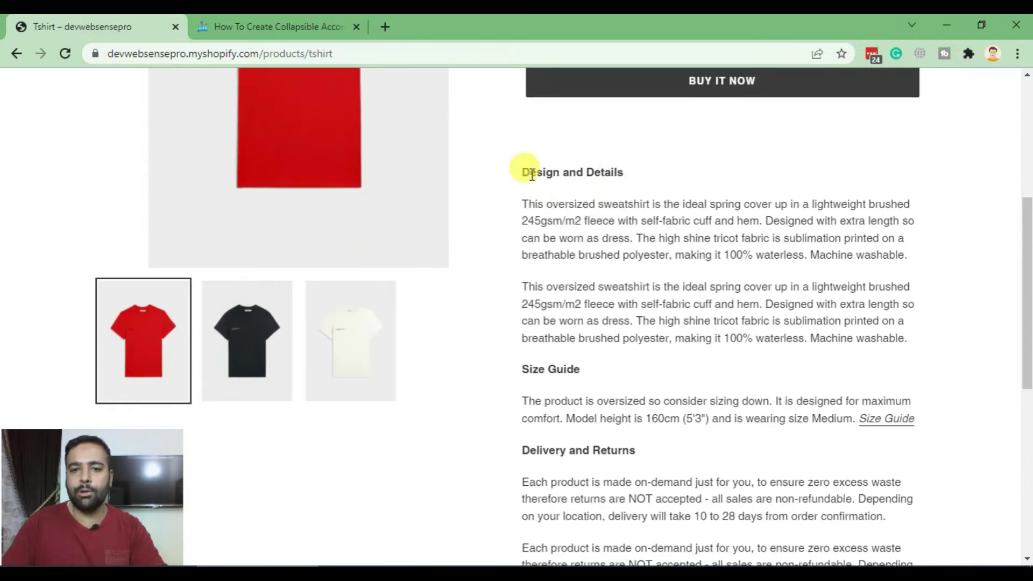
pyautogui.scroll(-3, 700, 242)
pyautogui.scroll(-5, 420, 161)
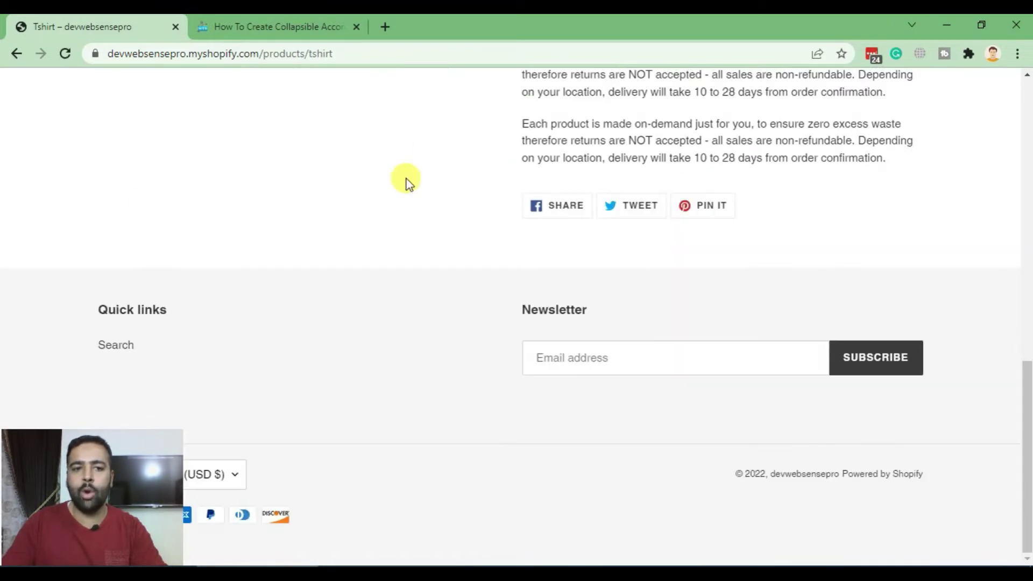
pyautogui.scroll(7, 266, 226)
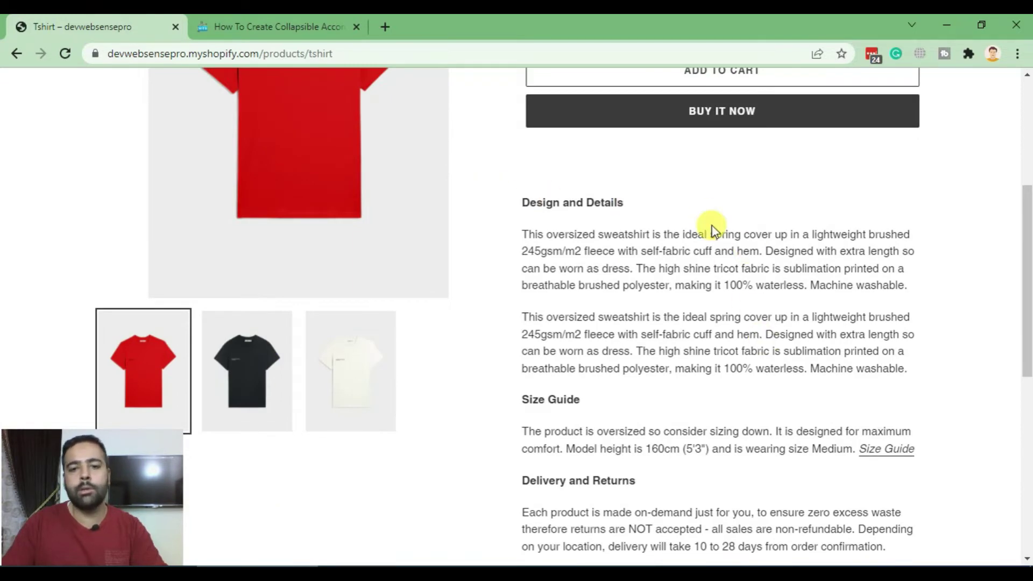
pyautogui.scroll(2, 712, 225)
pyautogui.scroll(1, 711, 225)
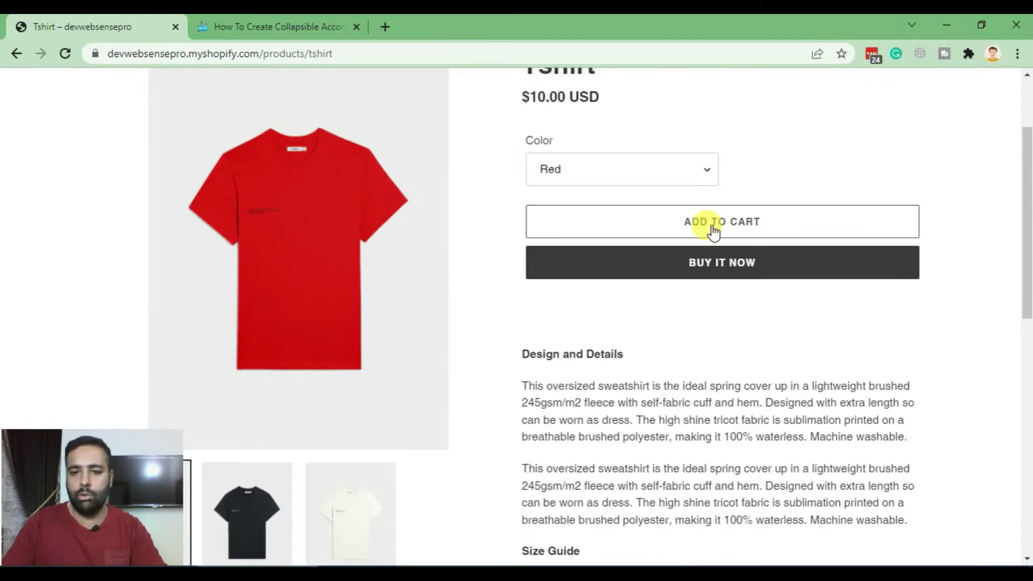
pyautogui.click(259, 26)
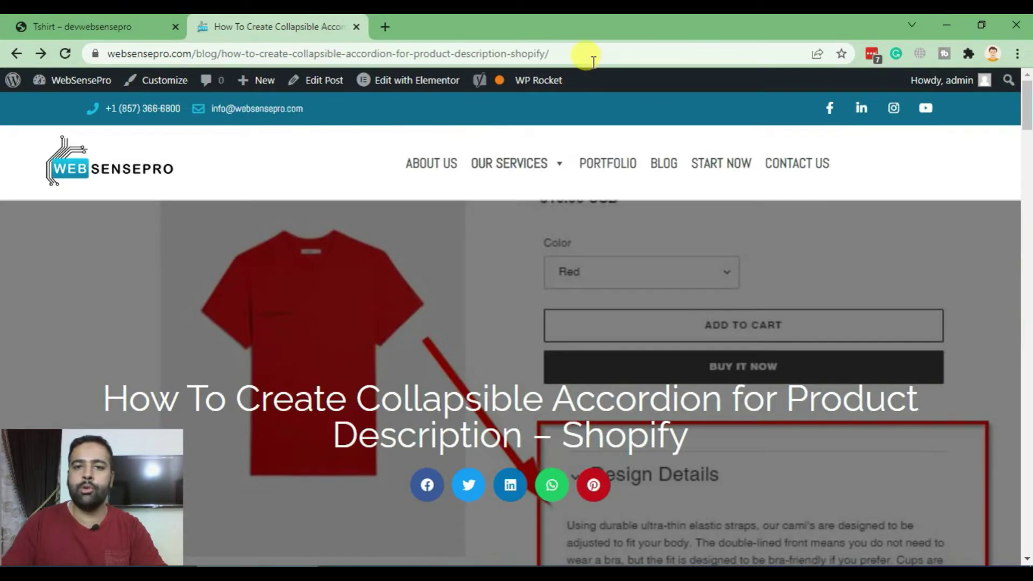
# - Read the tutorial's 'Add Code in Theme.liquid File – First Step' section, then return to the Tshirt page
pyautogui.moveTo(593, 62); pyautogui.dragTo(92, 52)
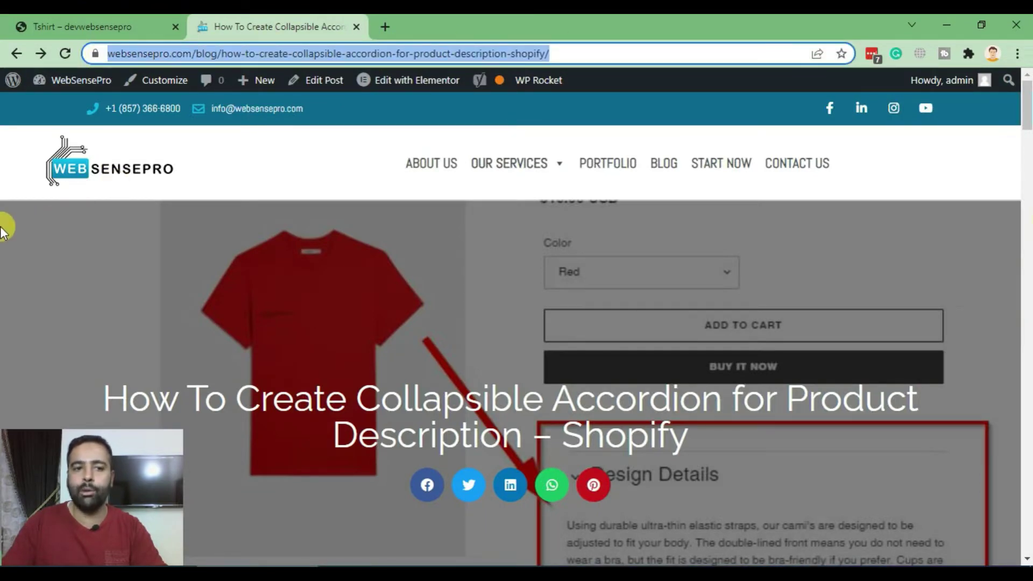
pyautogui.scroll(-10, 3, 240)
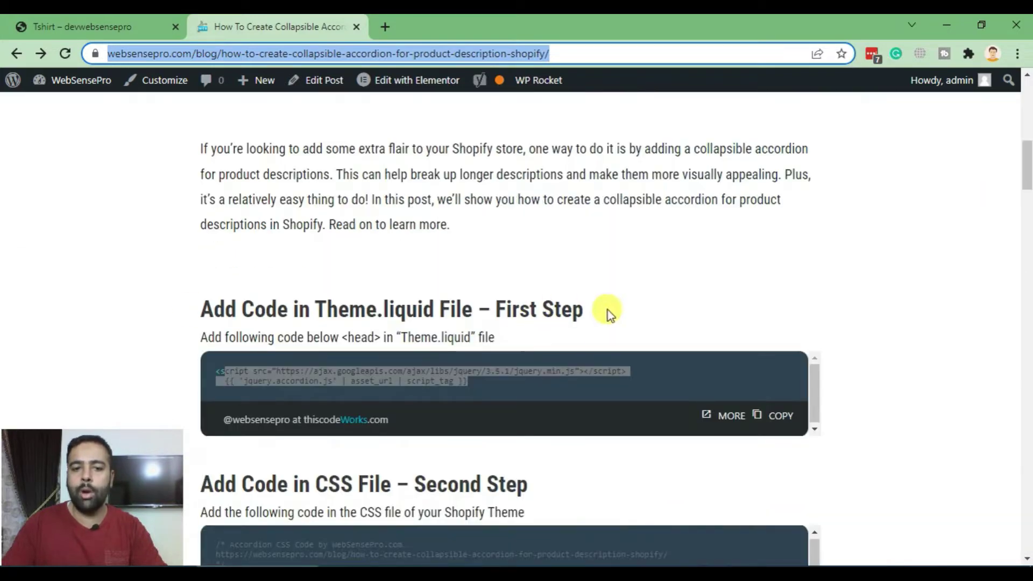
pyautogui.moveTo(607, 312); pyautogui.dragTo(184, 304)
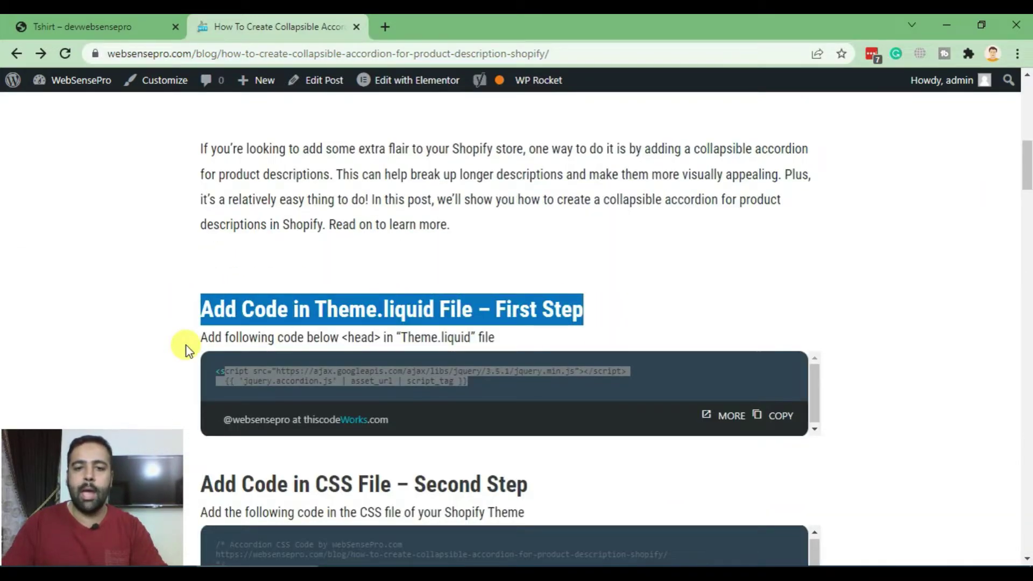
pyautogui.click(317, 373)
pyautogui.click(381, 306)
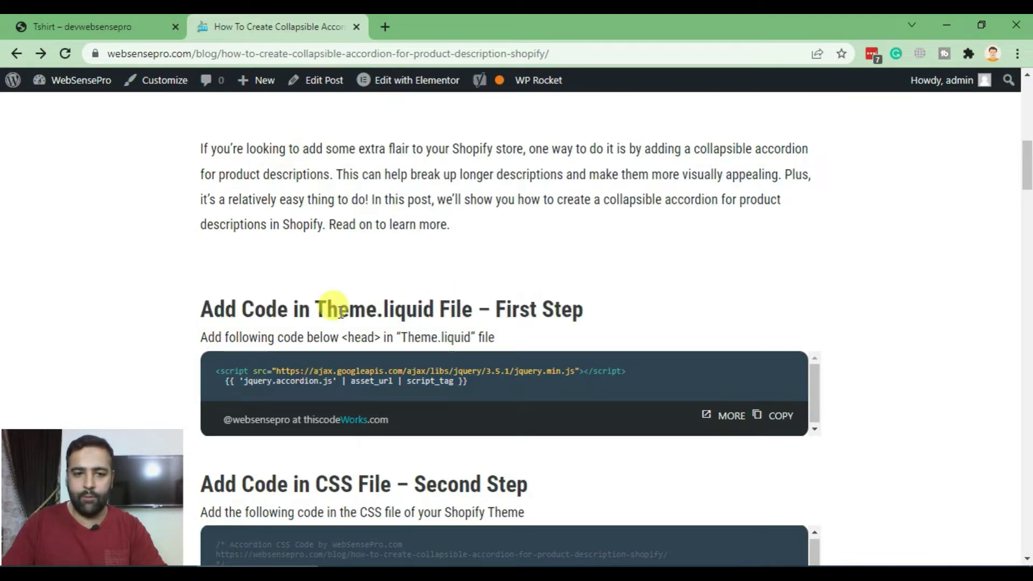
pyautogui.click(82, 21)
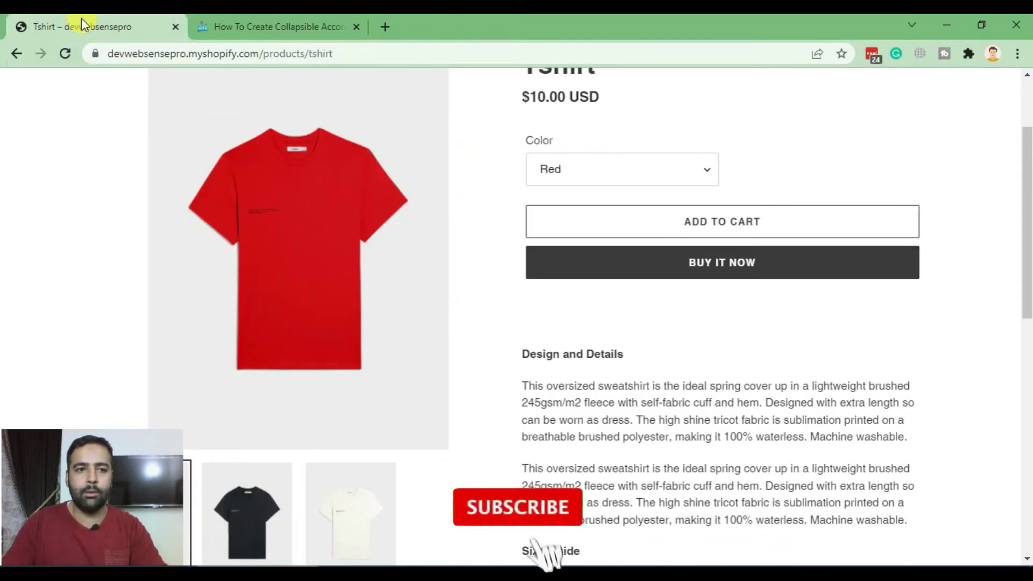
# - Copy the store's domain and load its admin address in a new tab
pyautogui.moveTo(262, 53); pyautogui.dragTo(108, 53)
pyautogui.hotkey('ctrl', 'c')
pyautogui.click(385, 27)
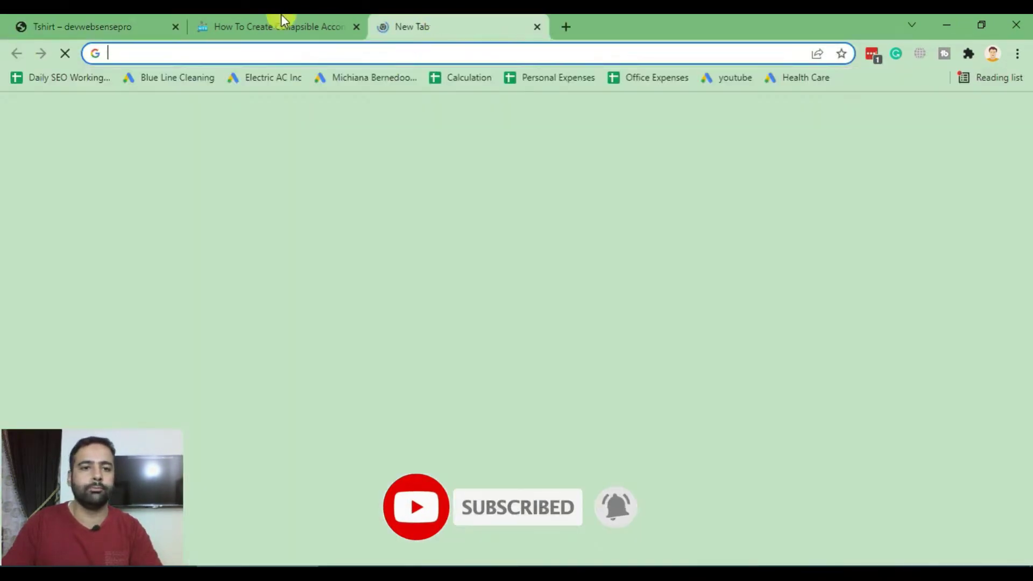
pyautogui.moveTo(425, 26); pyautogui.dragTo(280, 26)
pyautogui.hotkey('ctrl', 'v')
pyautogui.write('admin')
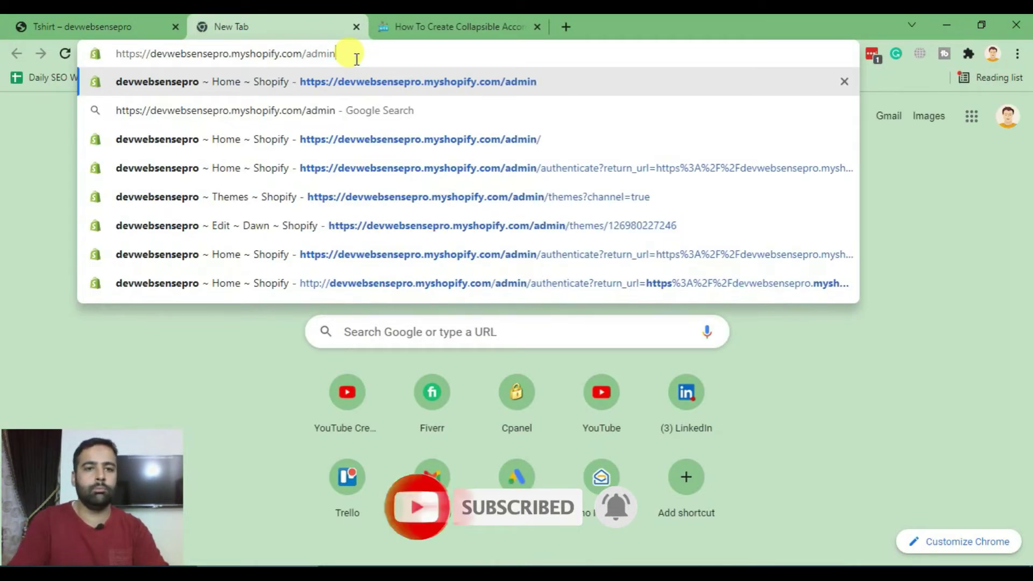
pyautogui.press('Return')
# - Go to Online Store themes to view Debut 17.14.1 as the current theme
pyautogui.moveTo(82, 454); pyautogui.dragTo(936, 451)
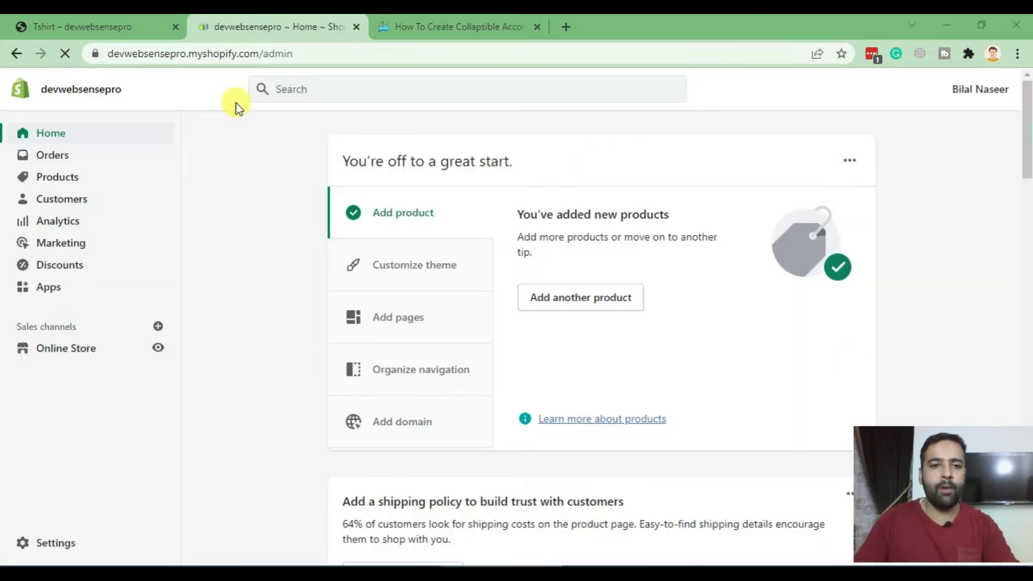
pyautogui.click(62, 357)
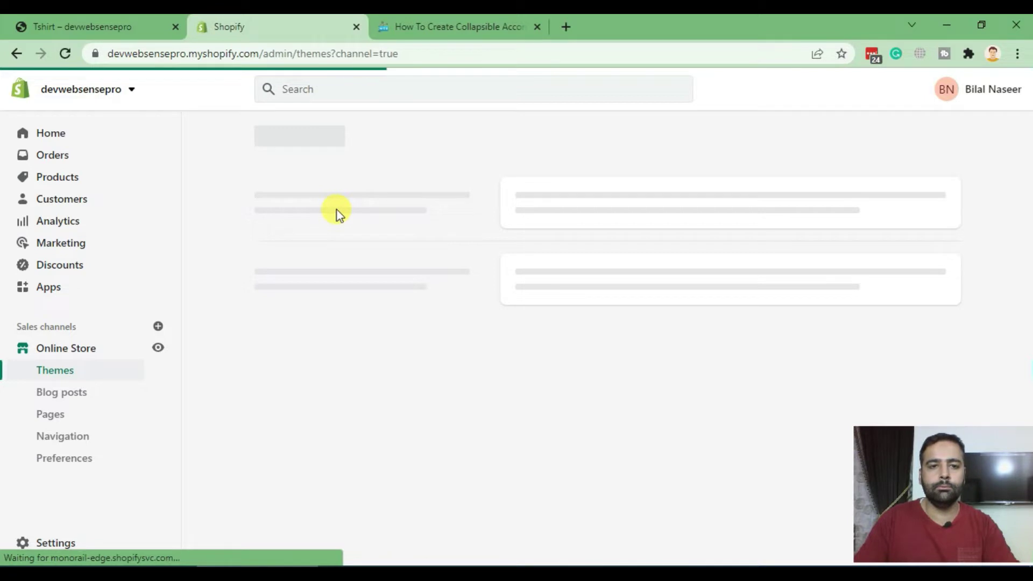
pyautogui.scroll(-3, 485, 154)
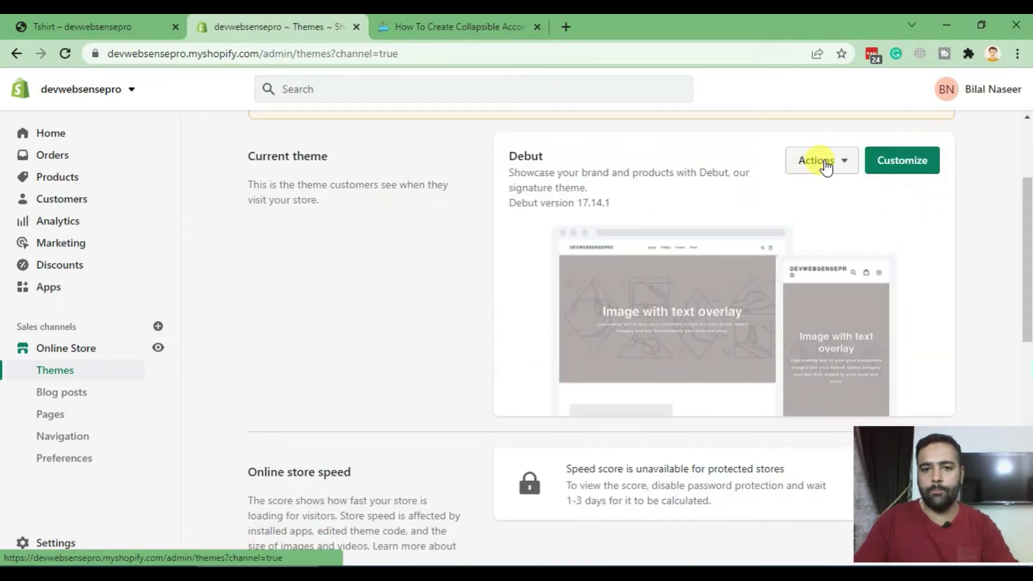
# - Choose Edit code from the Debut theme's Actions menu
pyautogui.click(827, 167)
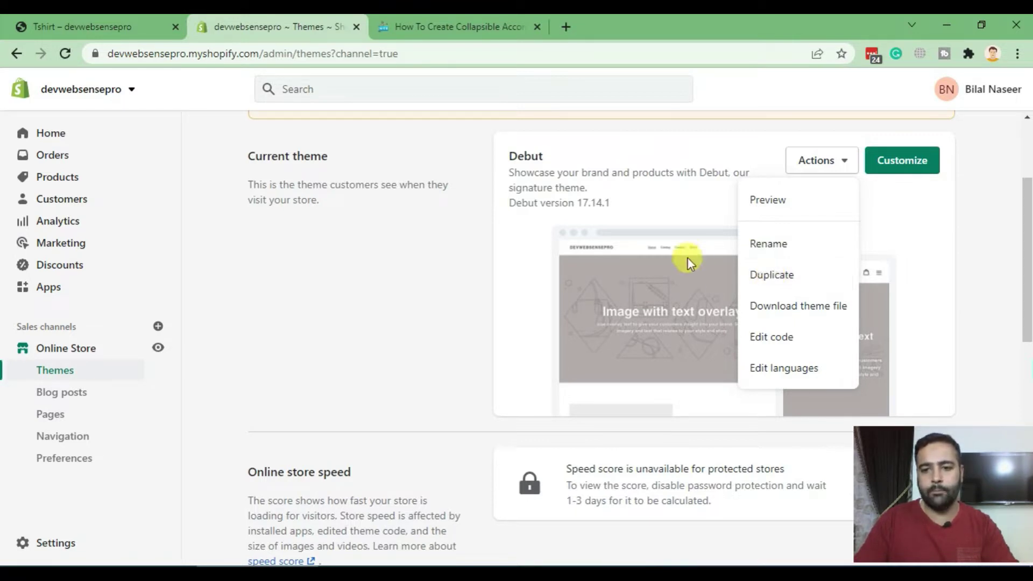
pyautogui.click(788, 339)
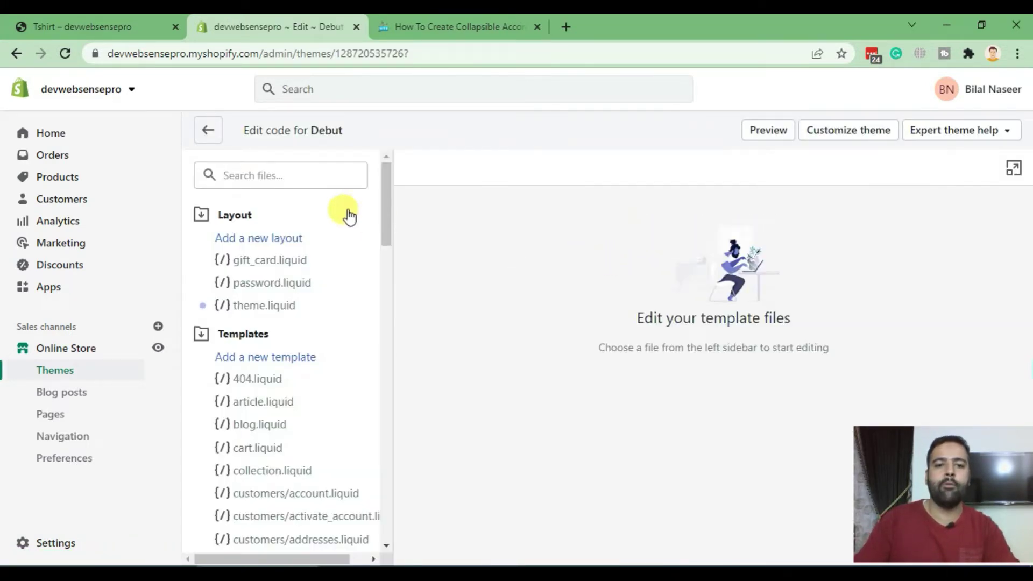
# - Find and open theme.liquid, locate its <head> tag, and return to the tutorial
pyautogui.click(332, 179)
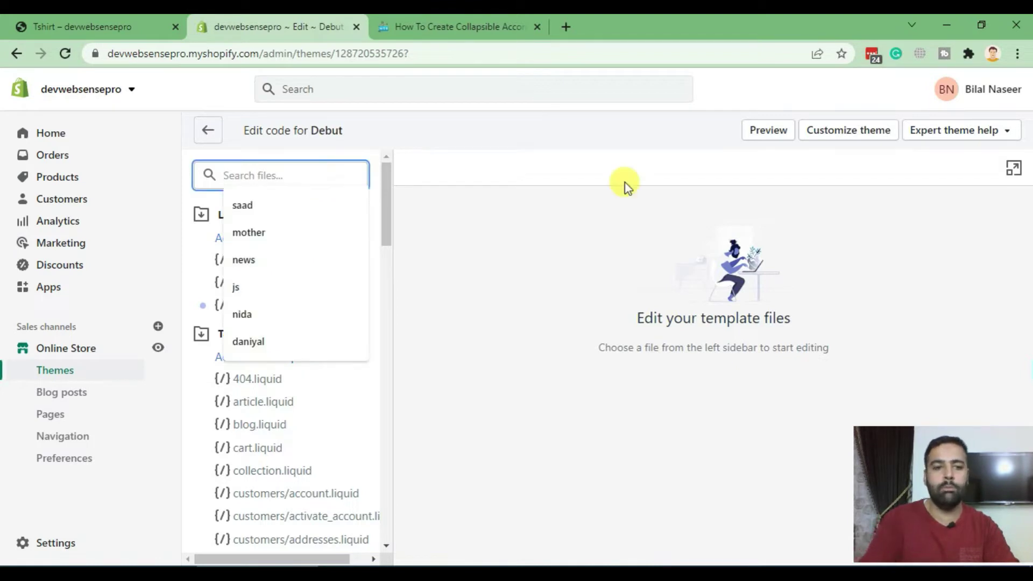
pyautogui.write('theme.')
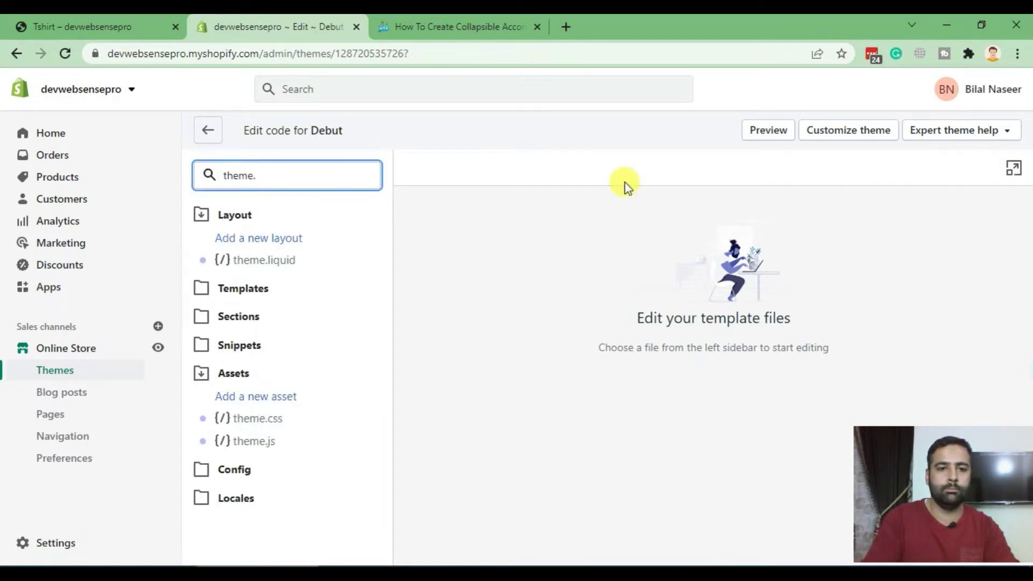
pyautogui.click(289, 264)
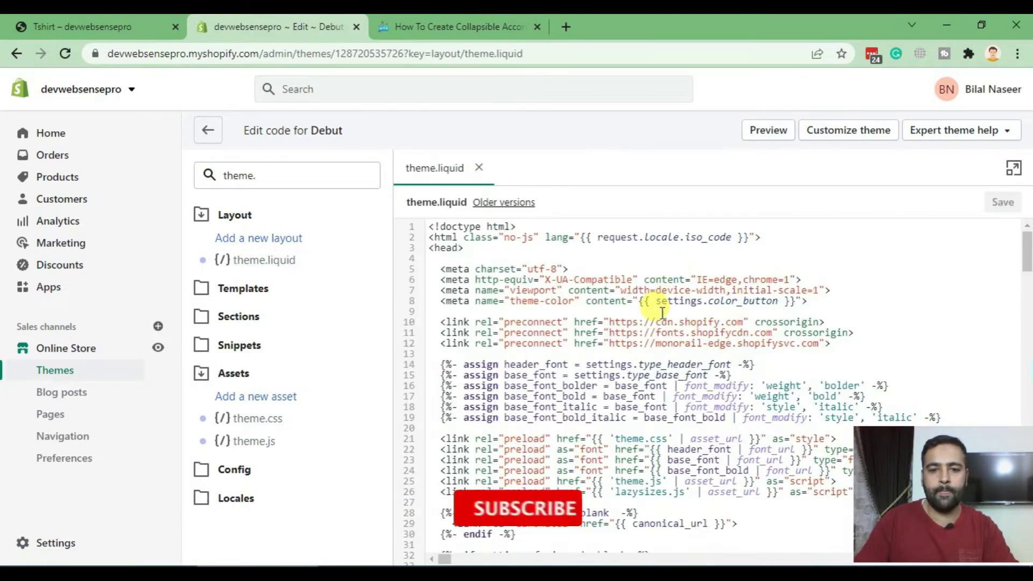
pyautogui.moveTo(469, 248); pyautogui.dragTo(428, 247)
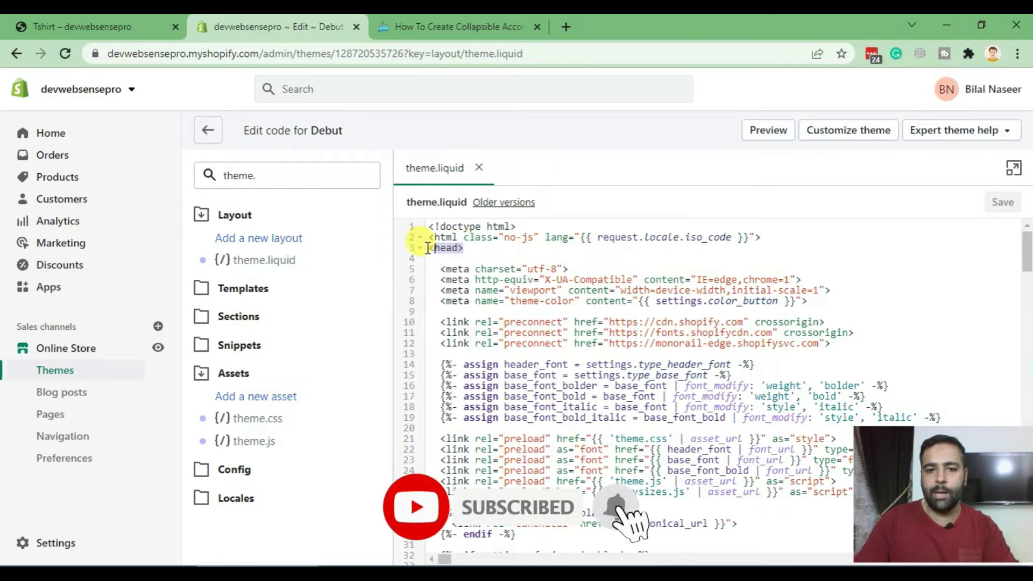
pyautogui.click(446, 27)
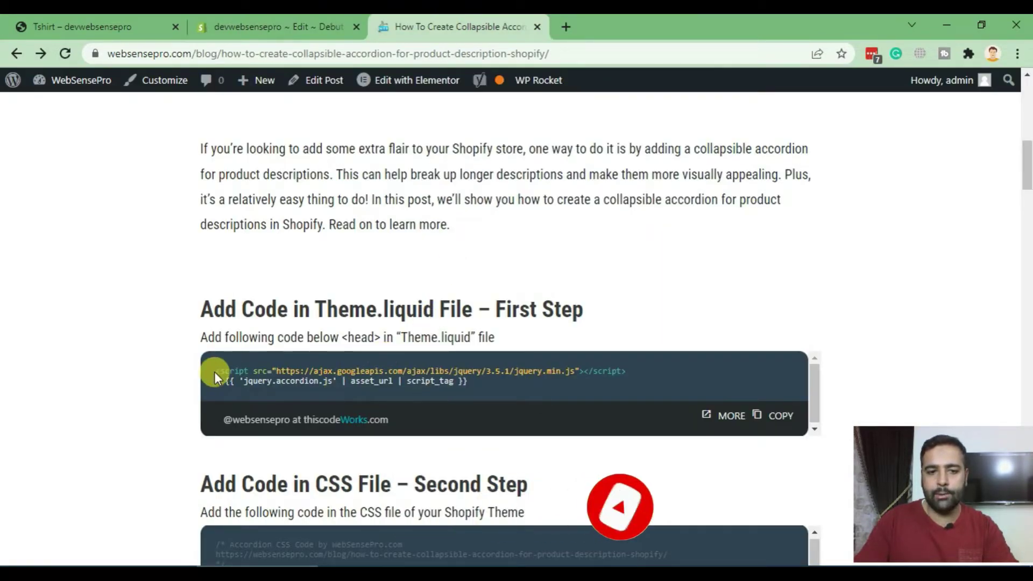
# - Paste the tutorial's jQuery and jquery.accordion.js script tags below <head> in theme.liquid and save
pyautogui.moveTo(215, 372); pyautogui.dragTo(473, 389)
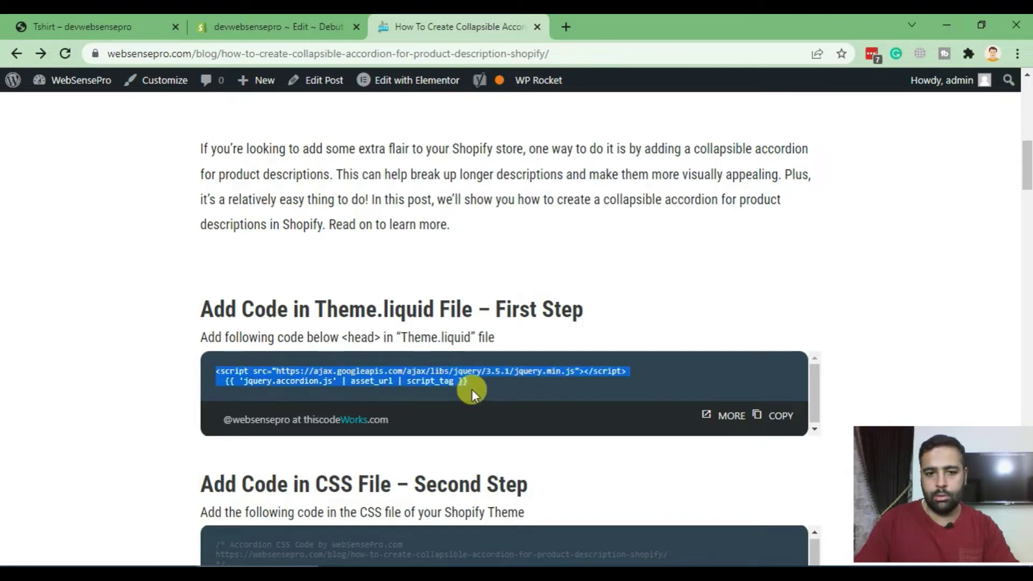
pyautogui.click(777, 414)
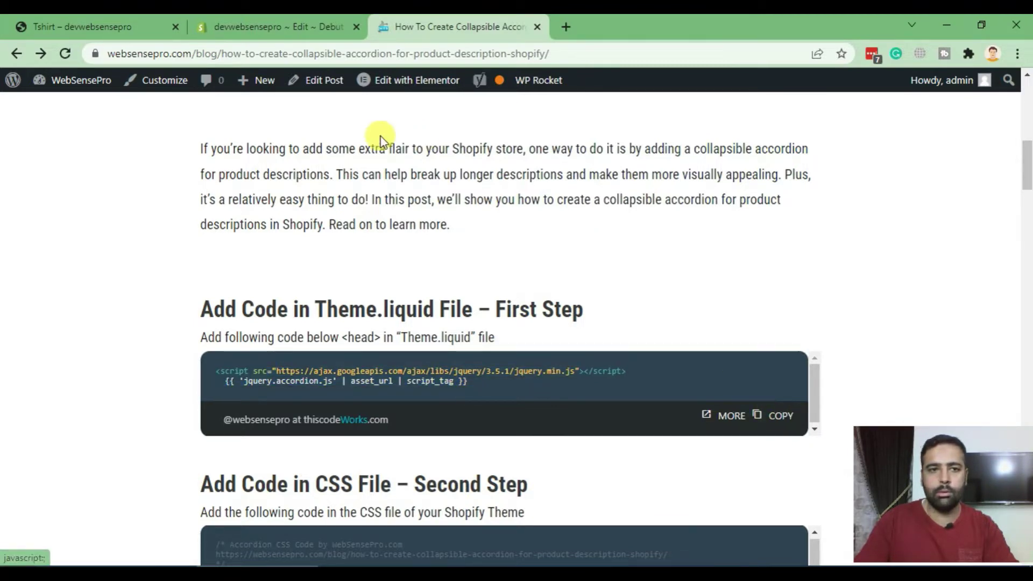
pyautogui.click(286, 34)
pyautogui.click(454, 311)
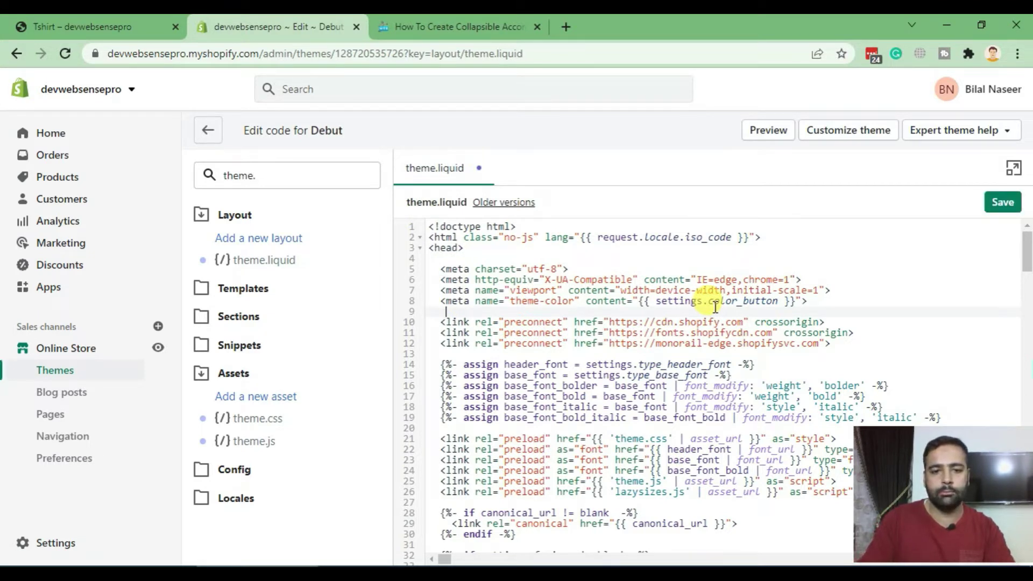
pyautogui.press('Return')
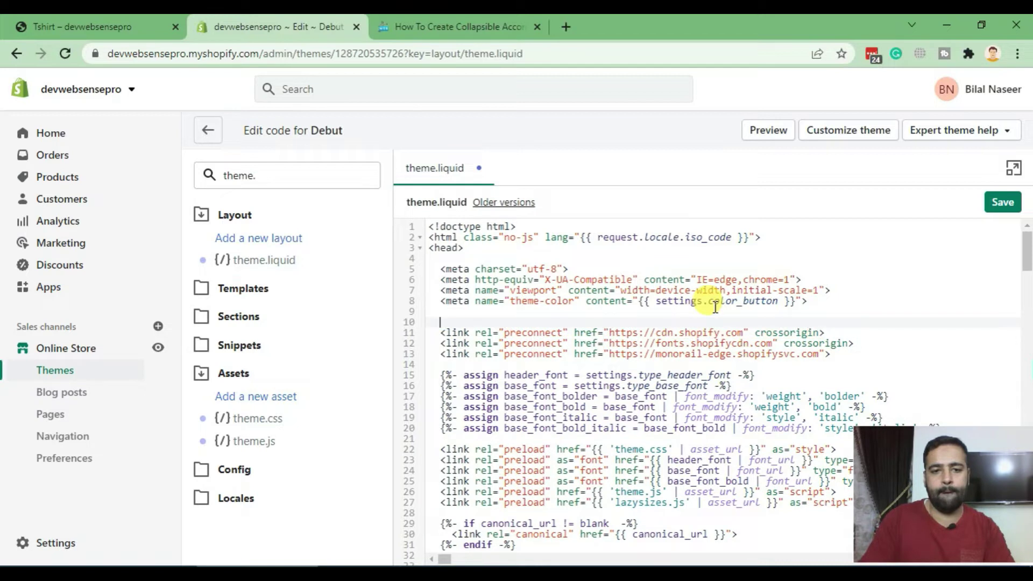
pyautogui.press('Up')
pyautogui.hotkey('ctrl', 'v')
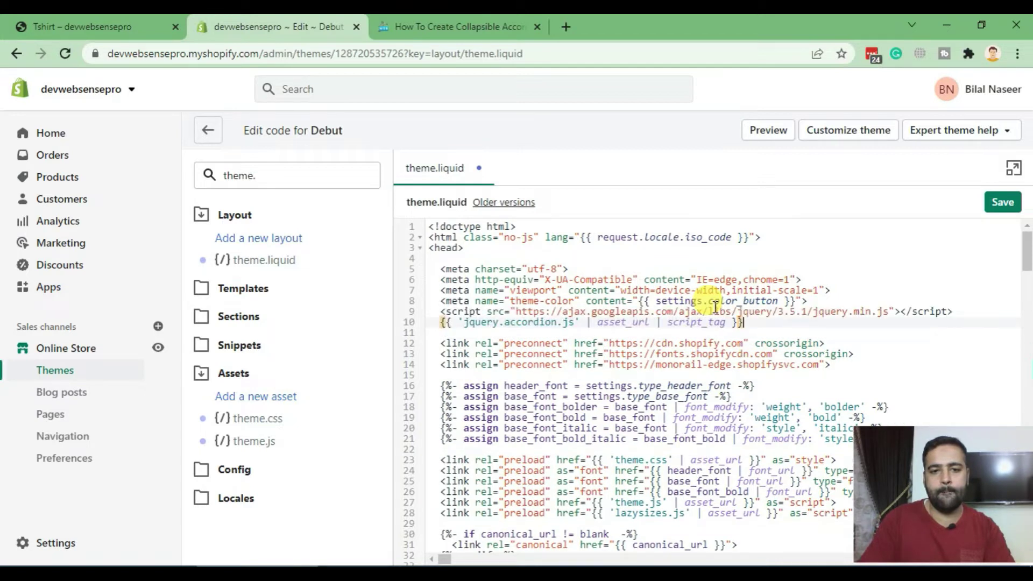
pyautogui.click(1012, 208)
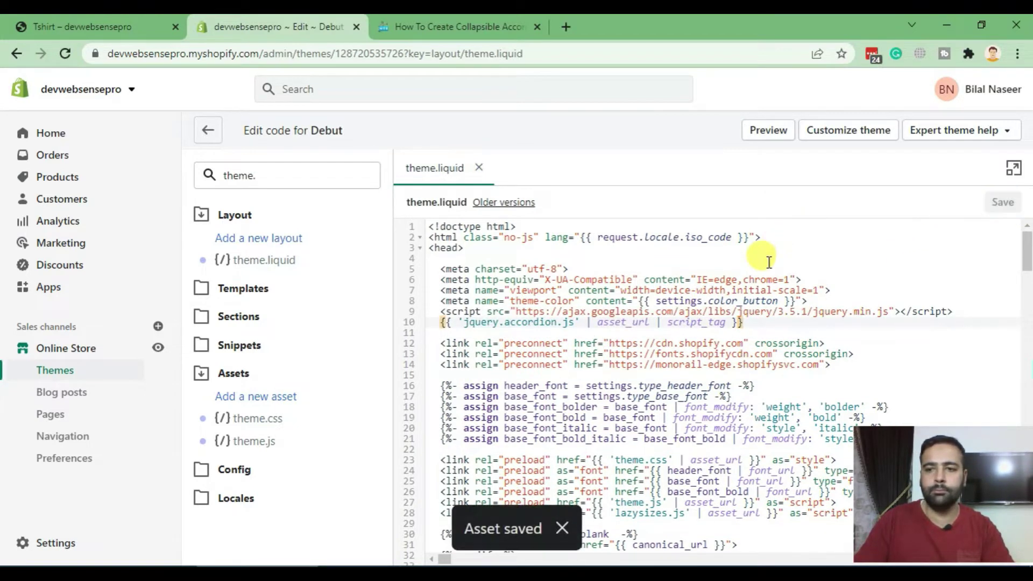
pyautogui.click(429, 33)
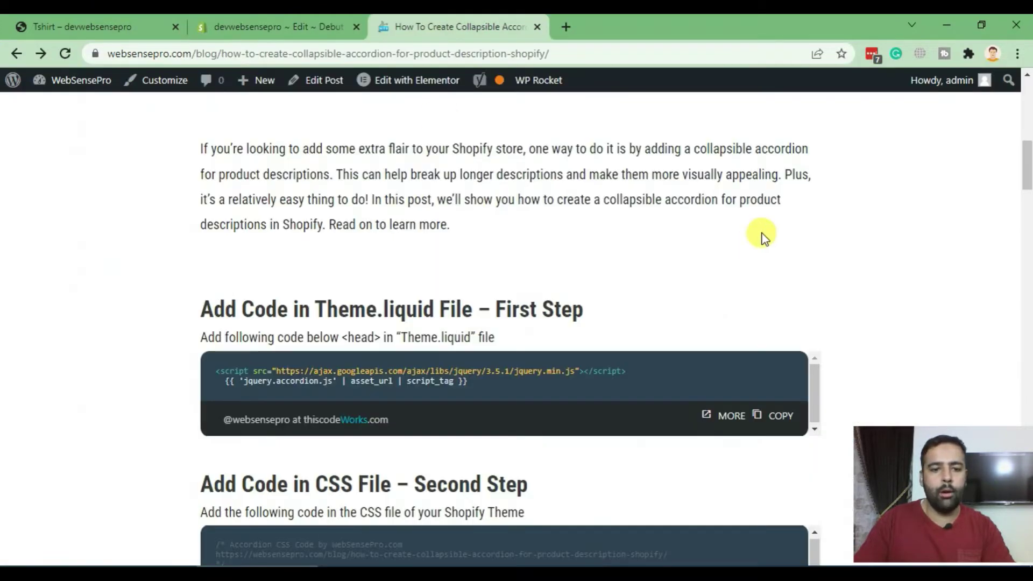
# - Open theme.css through a 'css' file search and add blank lines at its end
pyautogui.scroll(-5, 761, 232)
pyautogui.moveTo(201, 187); pyautogui.dragTo(551, 189)
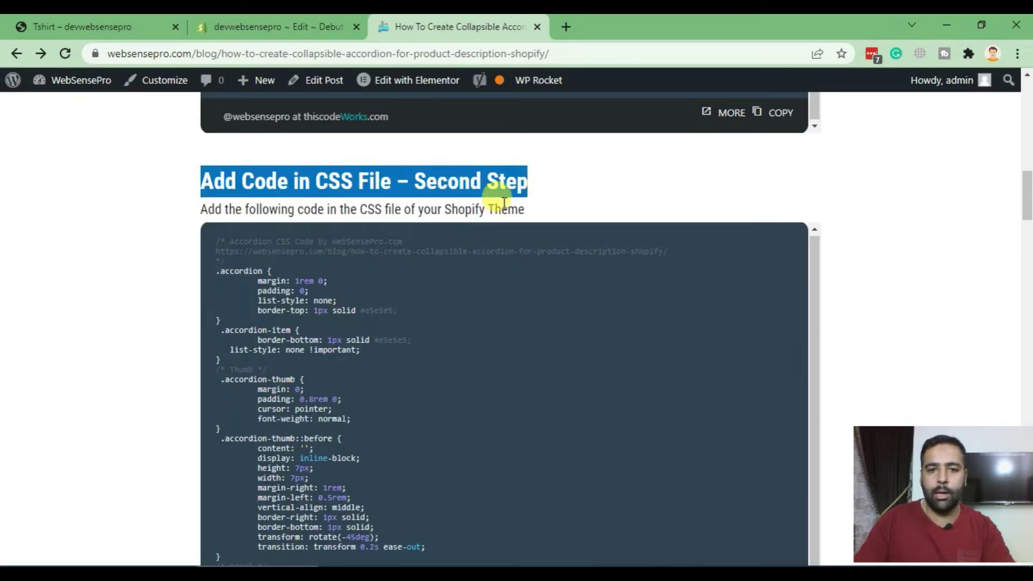
pyautogui.click(280, 27)
pyautogui.moveTo(269, 171); pyautogui.dragTo(346, 208)
pyautogui.write('c')
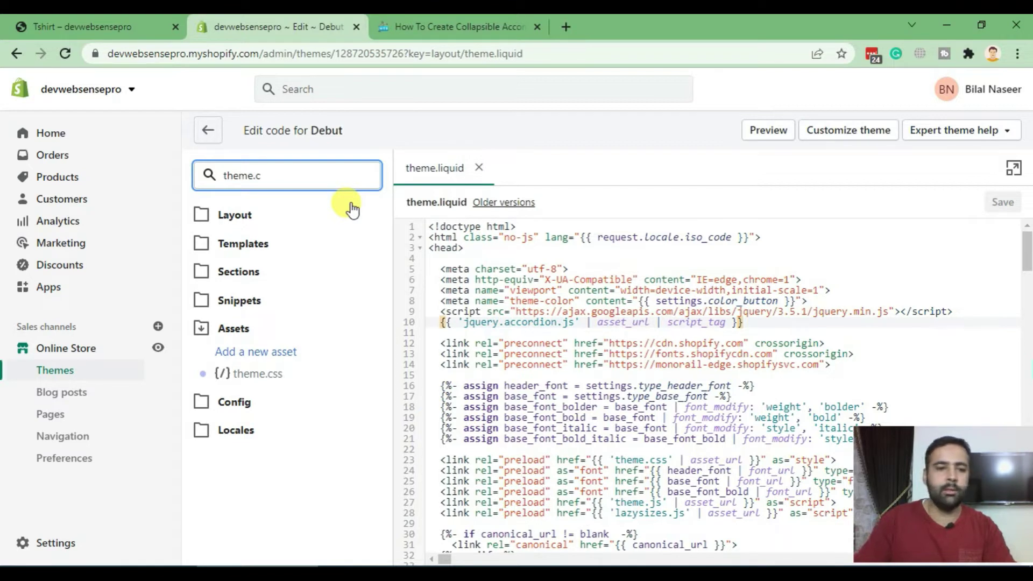
pyautogui.write('css')
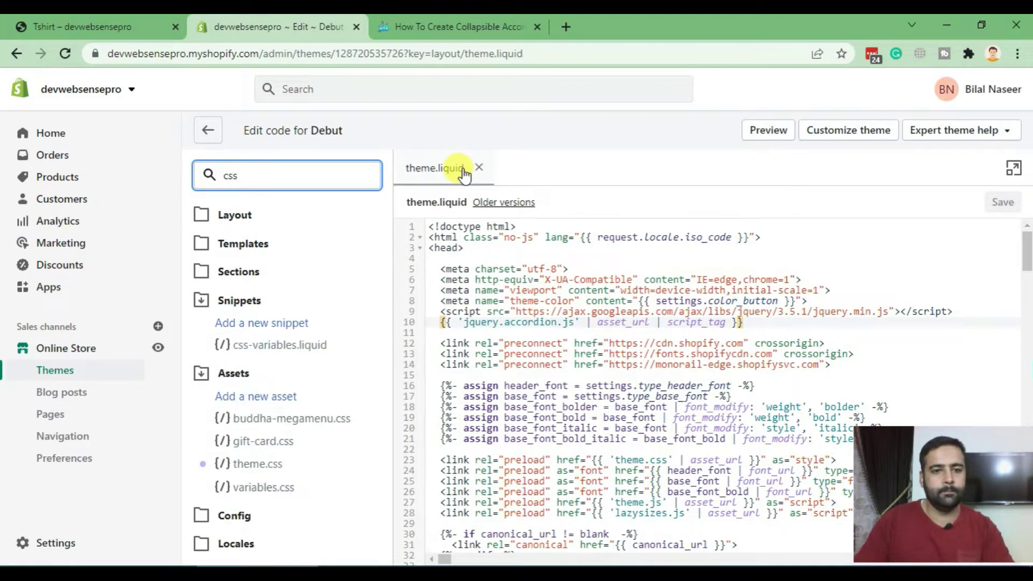
pyautogui.click(251, 471)
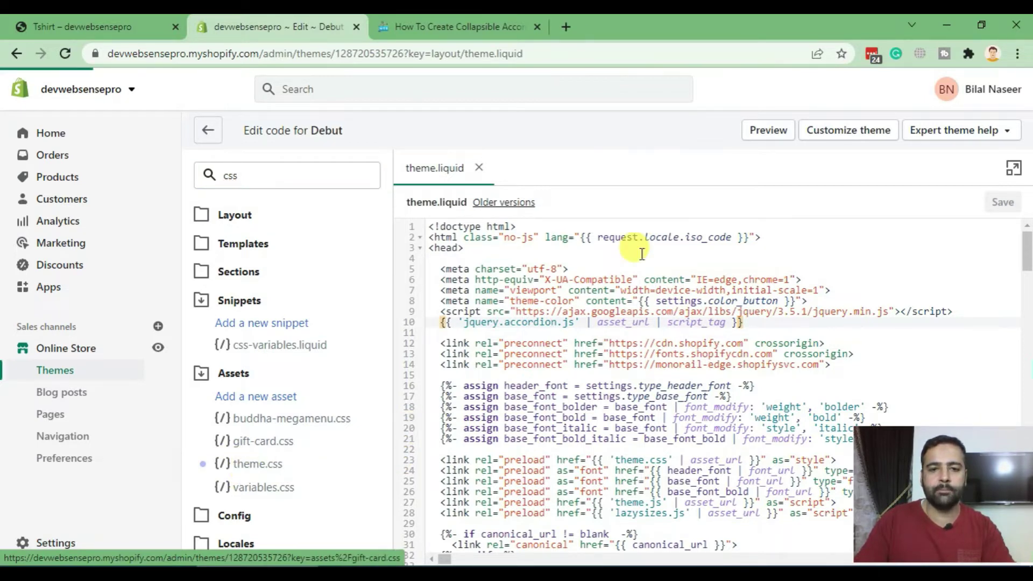
pyautogui.scroll(-20, 702, 306)
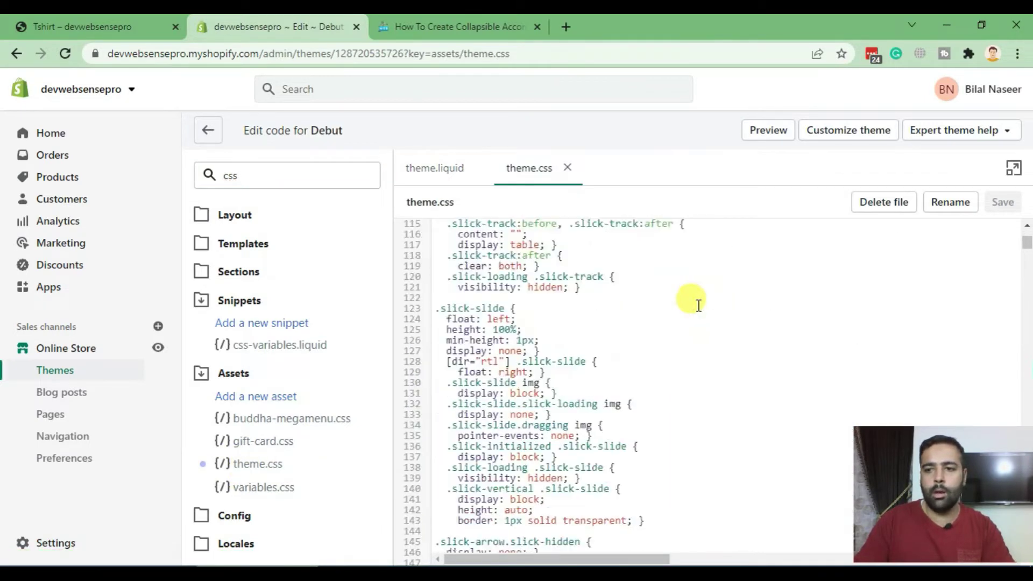
pyautogui.moveTo(1027, 252); pyautogui.dragTo(1025, 551)
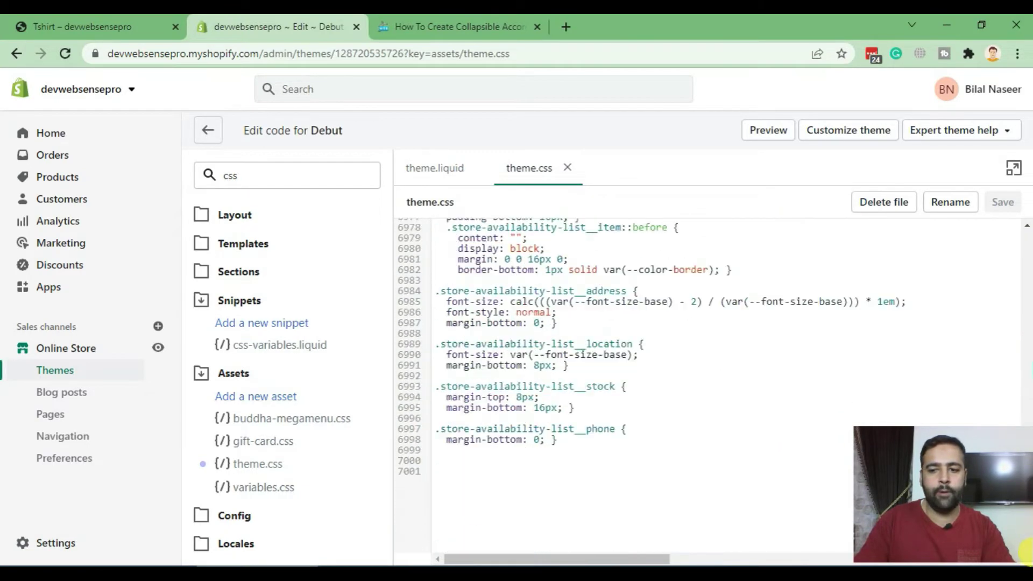
pyautogui.click(457, 474)
pyautogui.press('Return')
pyautogui.press('Return')
pyautogui.press('Return')
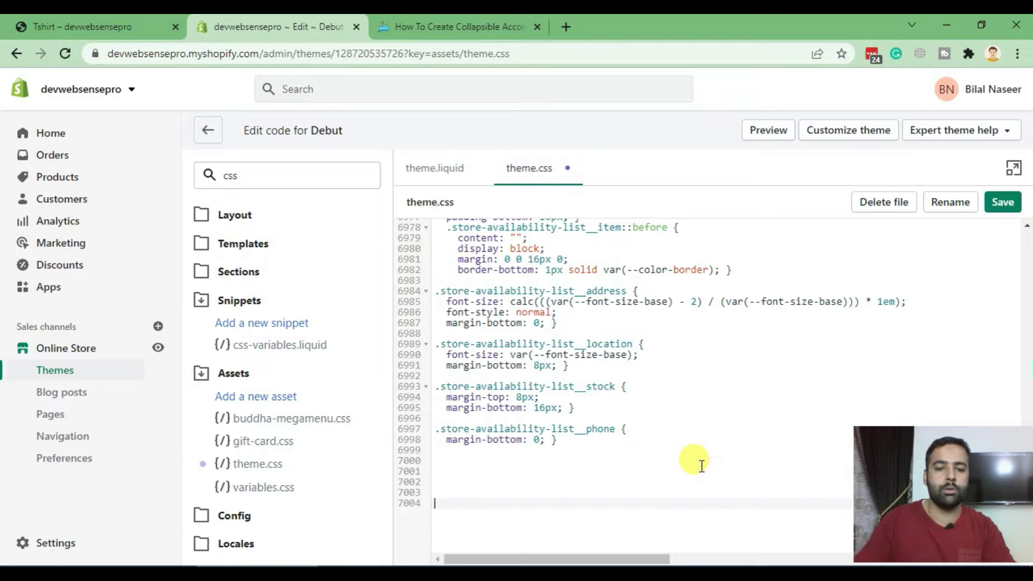
pyautogui.click(501, 473)
# - Copy the tutorial's accordion CSS, paste it at the end of theme.css, and save
pyautogui.click(426, 28)
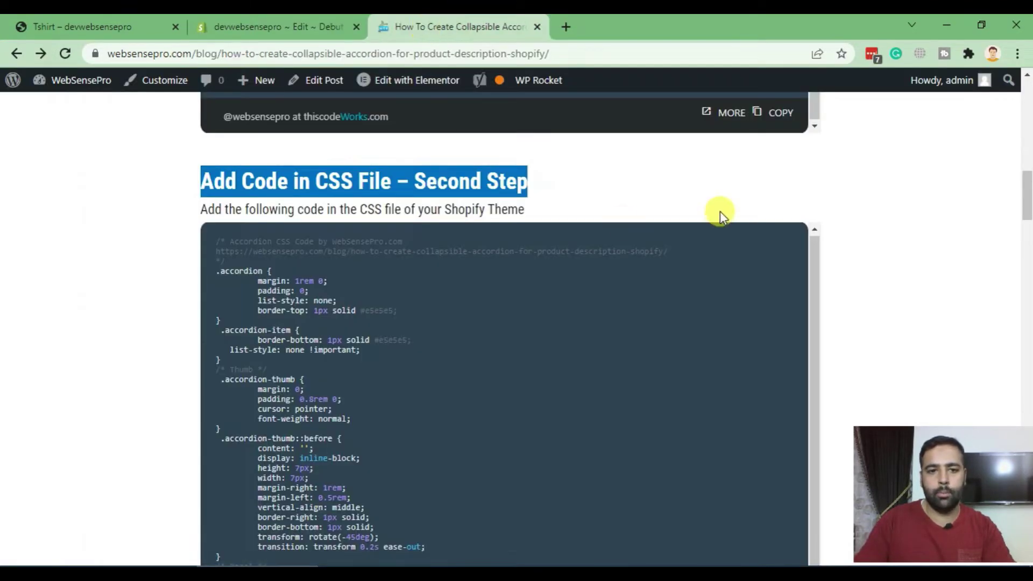
pyautogui.scroll(-3, 208, 212)
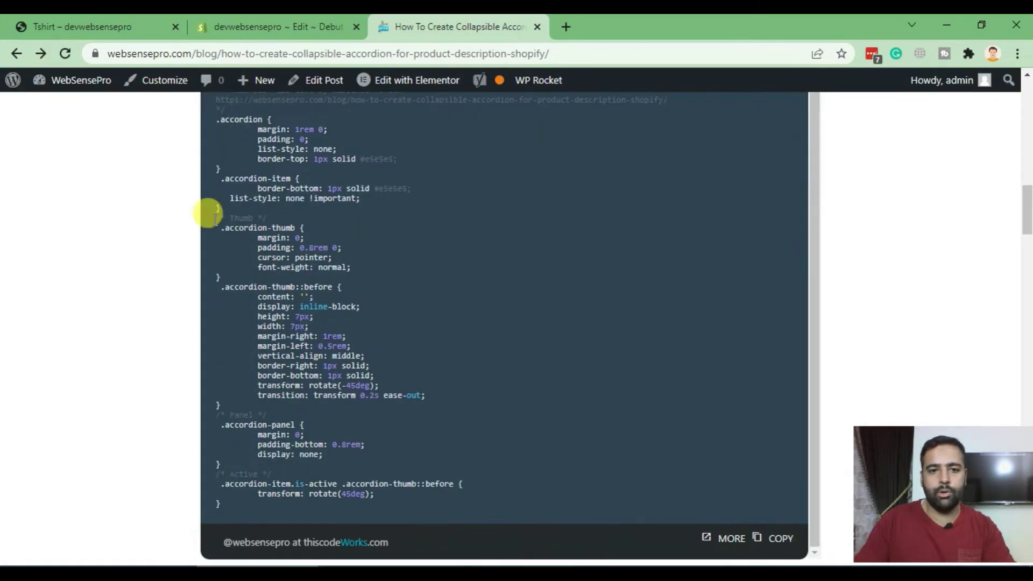
pyautogui.click(771, 539)
pyautogui.click(272, 27)
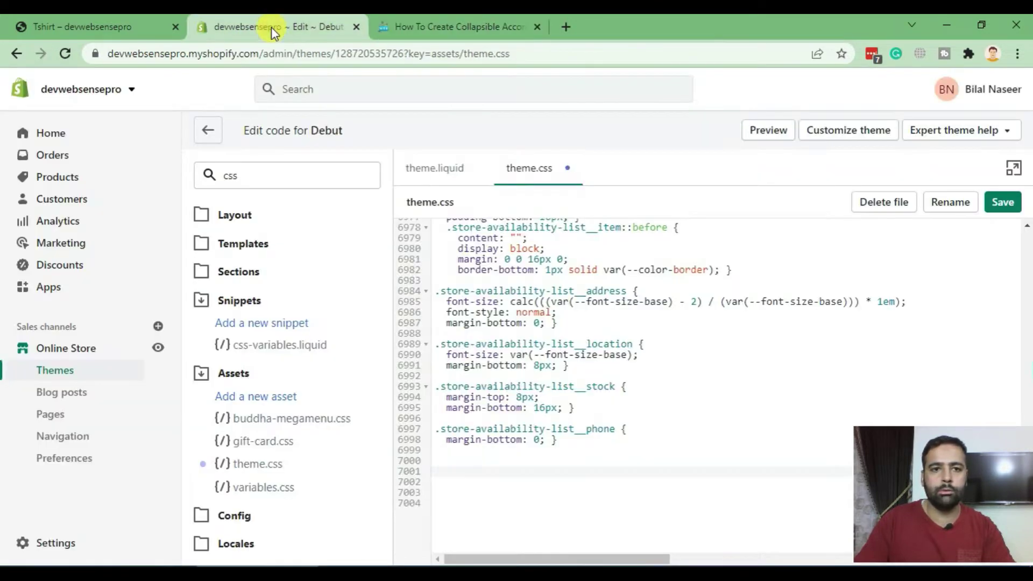
pyautogui.hotkey('ctrl', 'v')
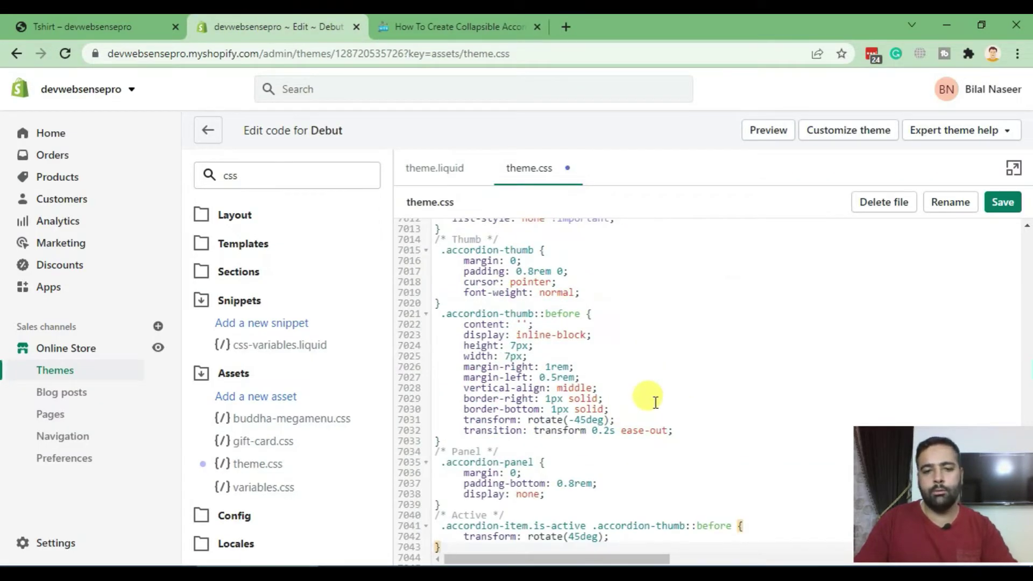
pyautogui.click(1004, 203)
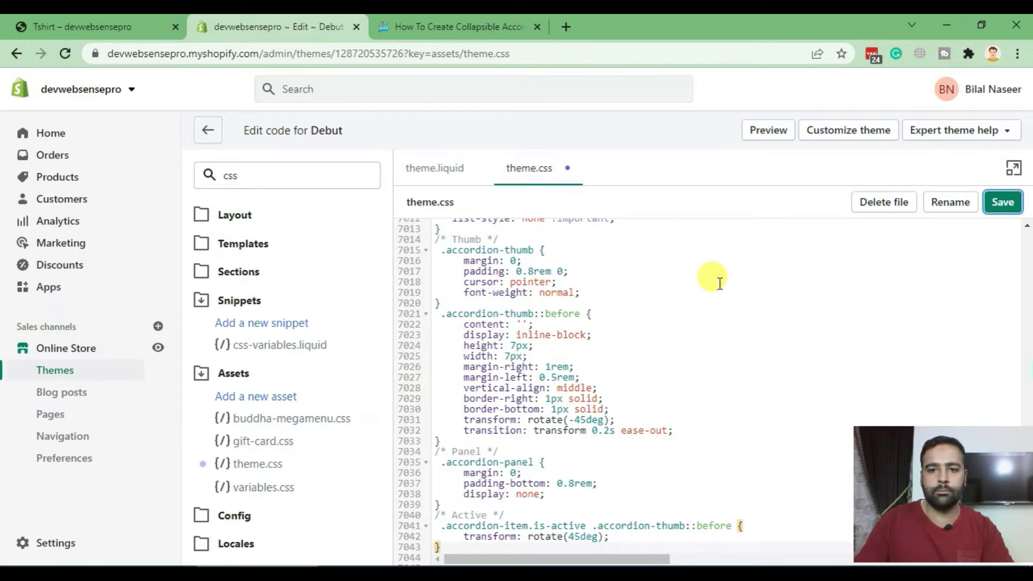
pyautogui.click(422, 27)
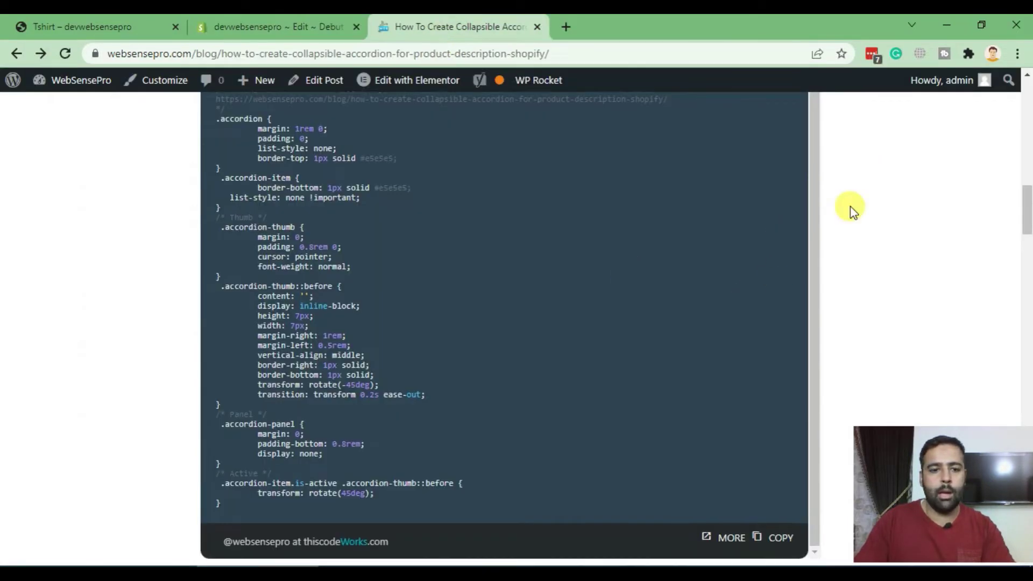
# - Open theme.js through a 'js' file search and place the cursor at its end
pyautogui.scroll(-10, 850, 206)
pyautogui.scroll(3, 577, 212)
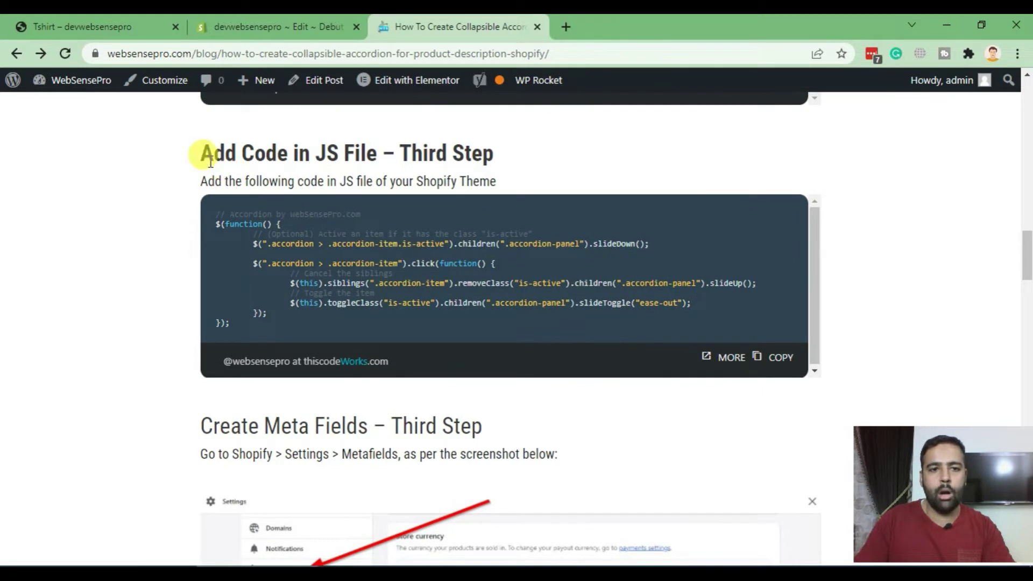
pyautogui.moveTo(214, 155); pyautogui.dragTo(496, 159)
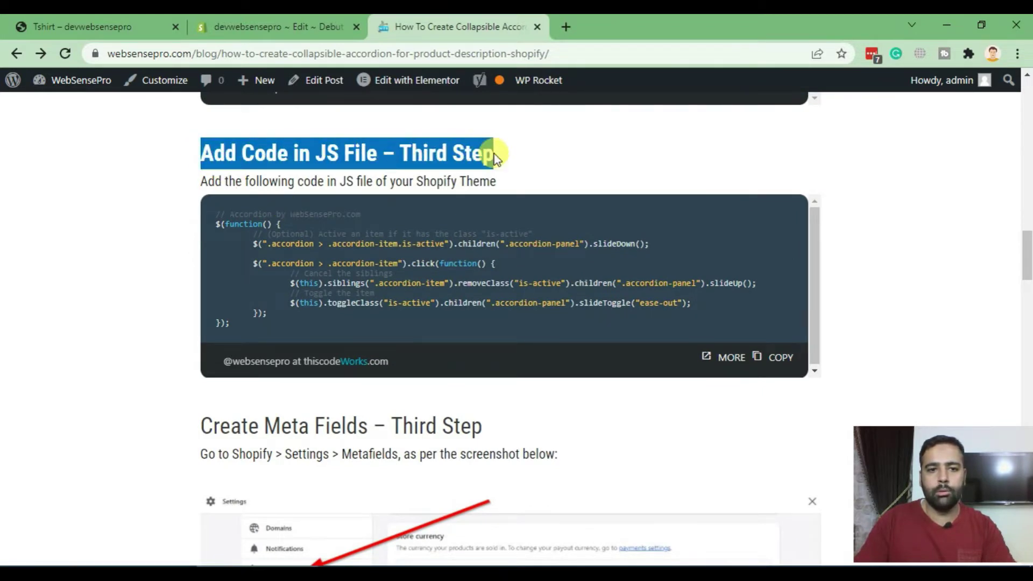
pyautogui.click(315, 185)
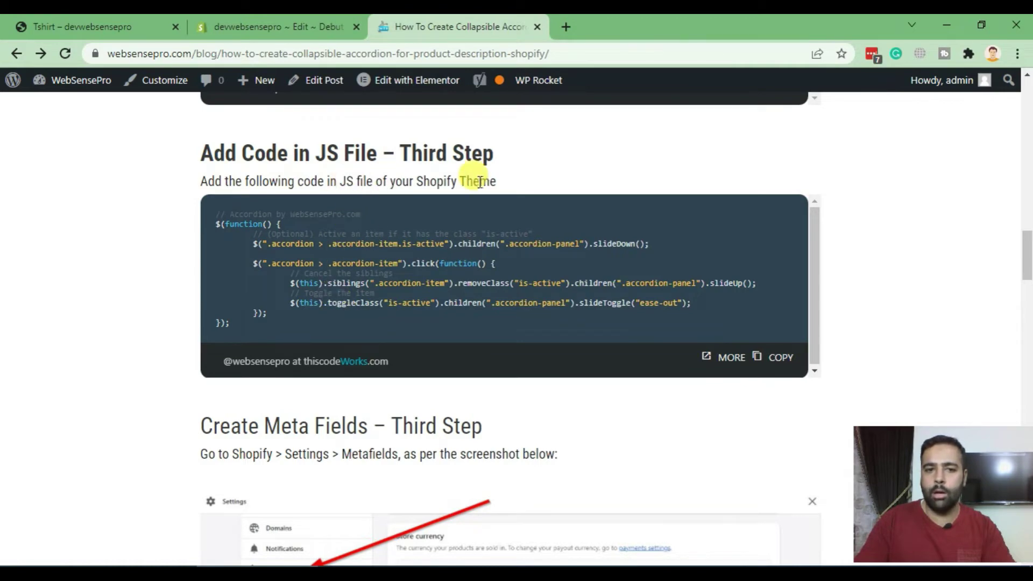
pyautogui.click(276, 25)
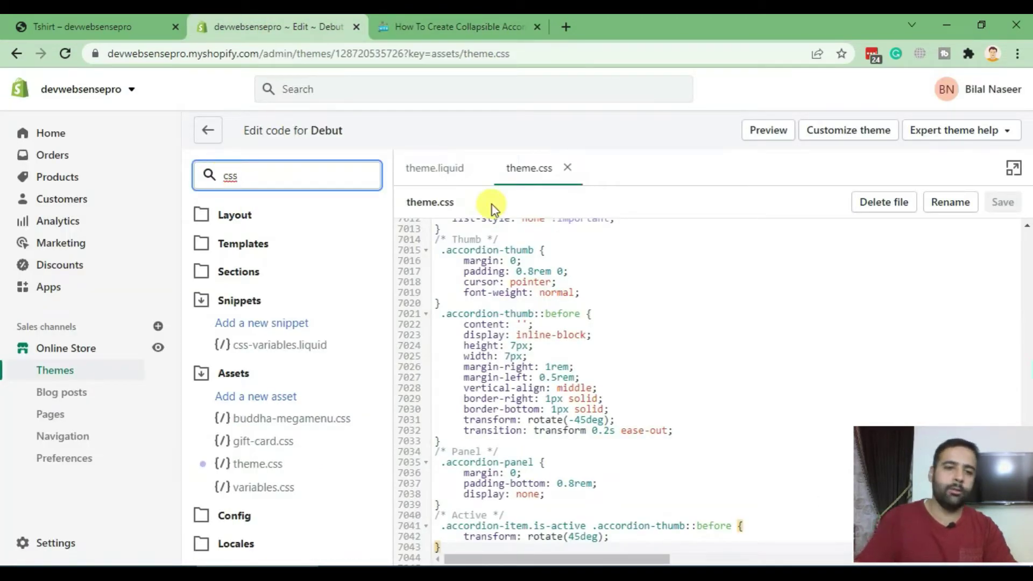
pyautogui.write('js')
pyautogui.hotkey('ctrl', 'a')
pyautogui.press('BackSpace')
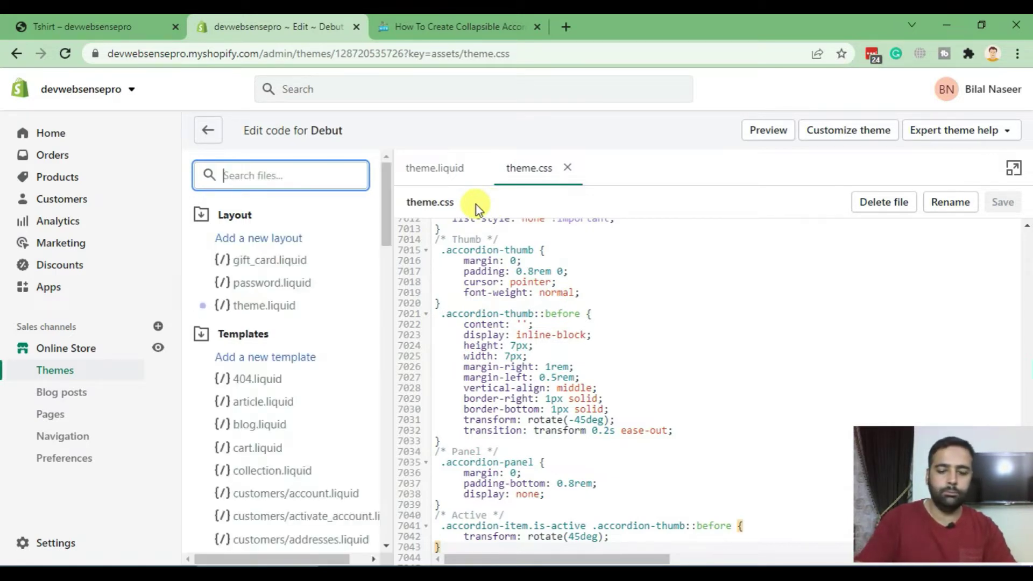
pyautogui.write('js')
pyautogui.scroll(-3, 300, 261)
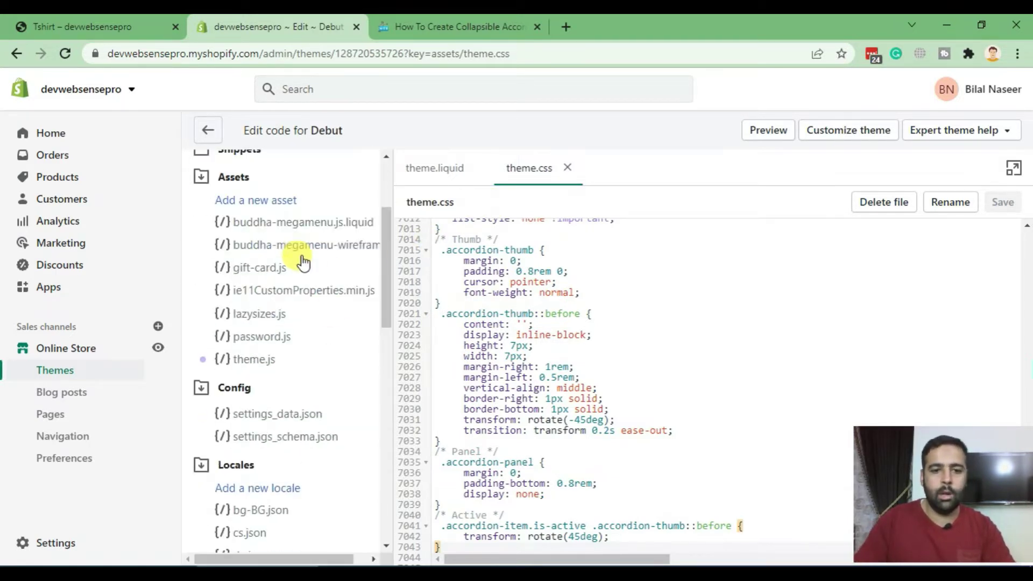
pyautogui.click(245, 362)
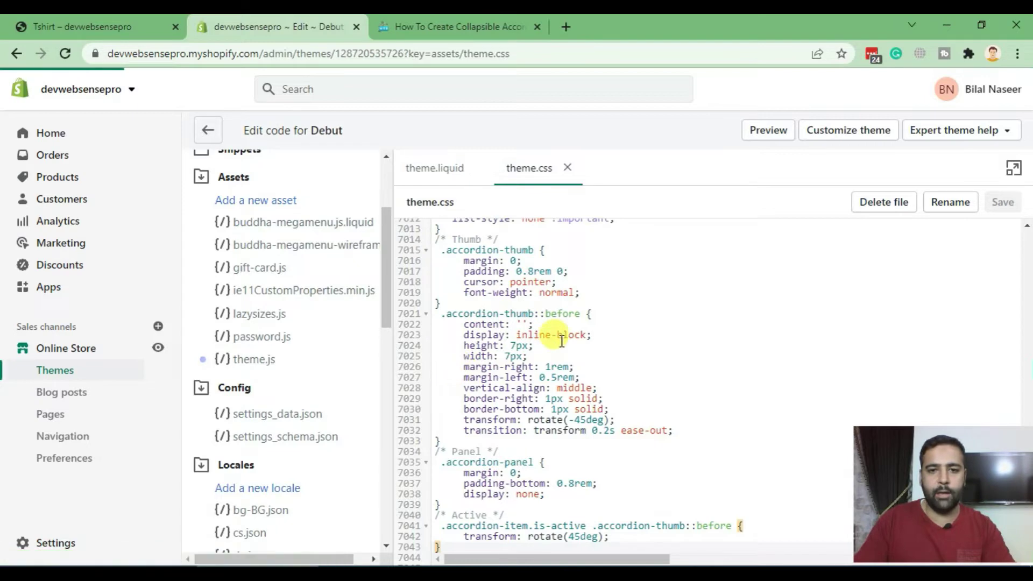
pyautogui.scroll(-20, 704, 320)
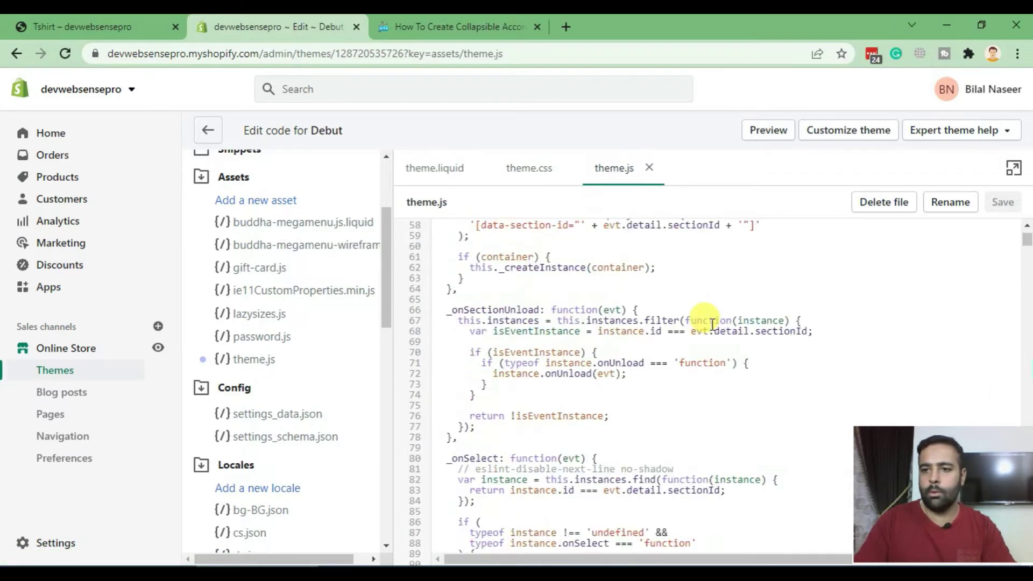
pyautogui.moveTo(1028, 260); pyautogui.dragTo(1025, 554)
pyautogui.click(650, 479)
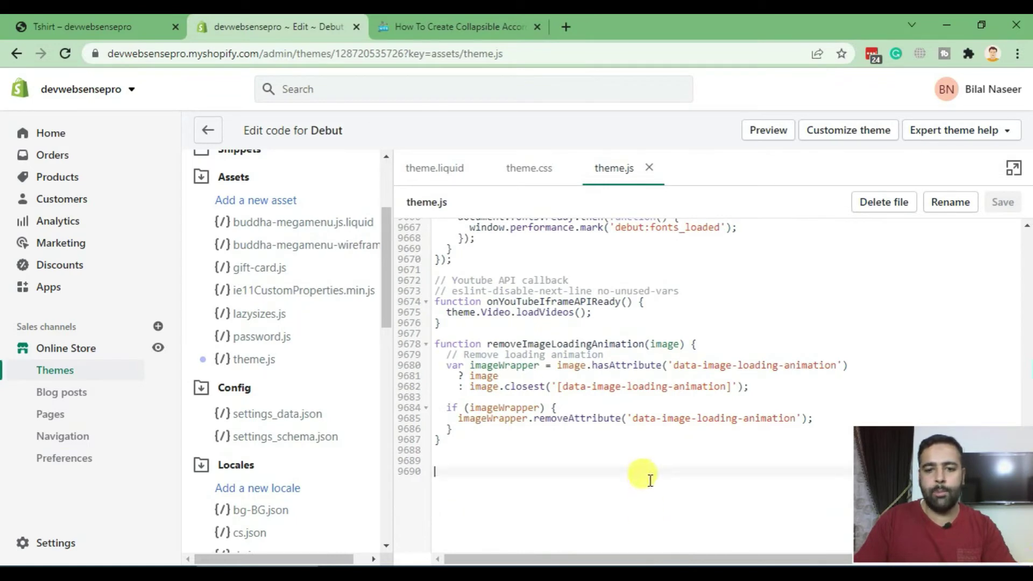
# - Copy the tutorial's accordion jQuery code and paste it on line 9689 of theme.js
pyautogui.click(433, 30)
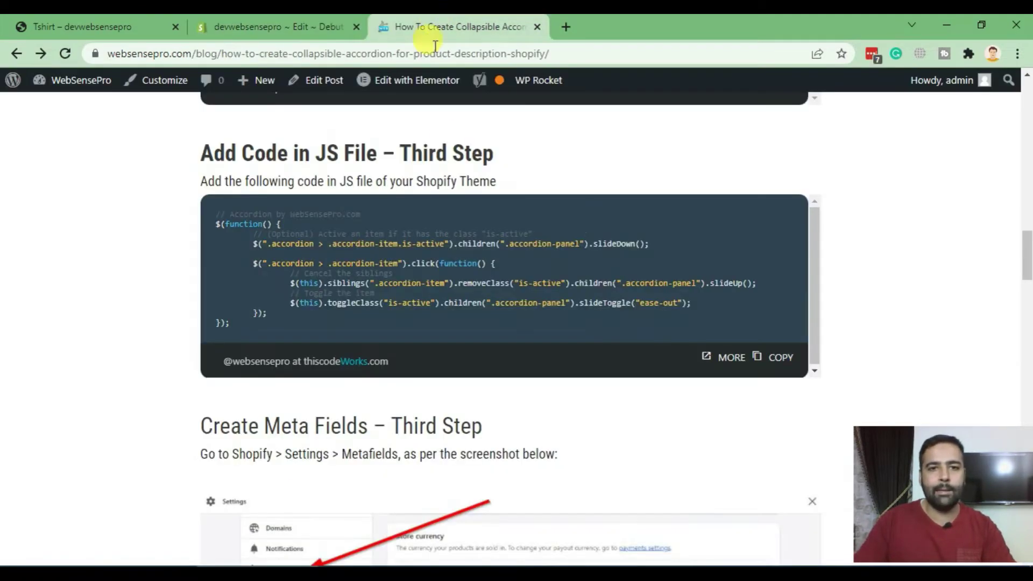
pyautogui.click(762, 370)
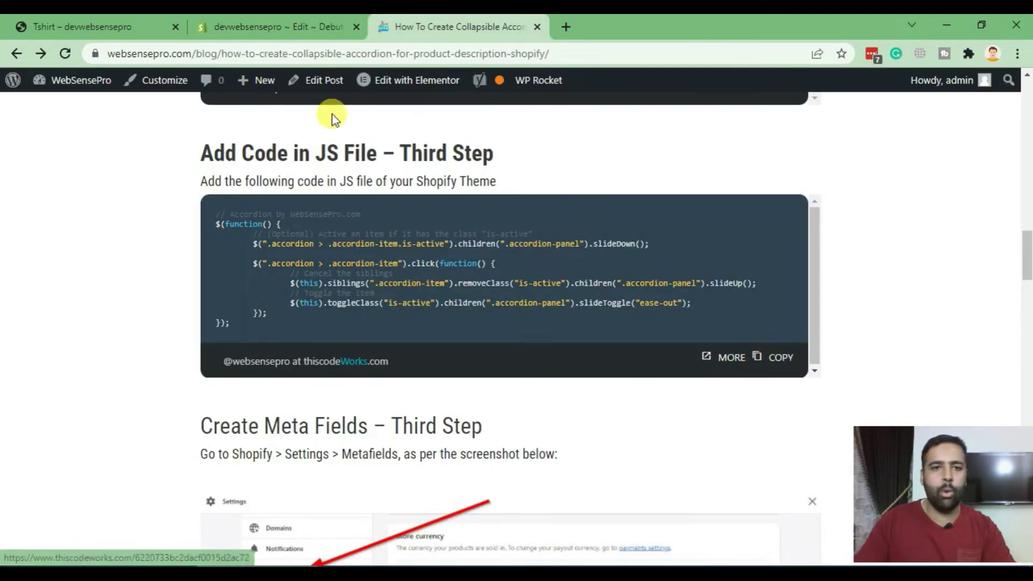
pyautogui.click(289, 28)
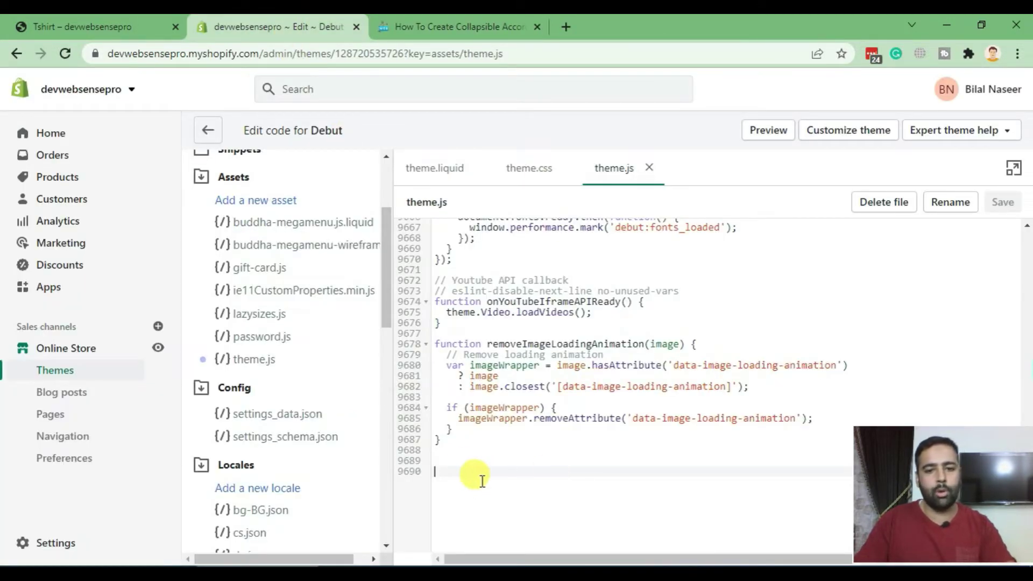
pyautogui.click(455, 462)
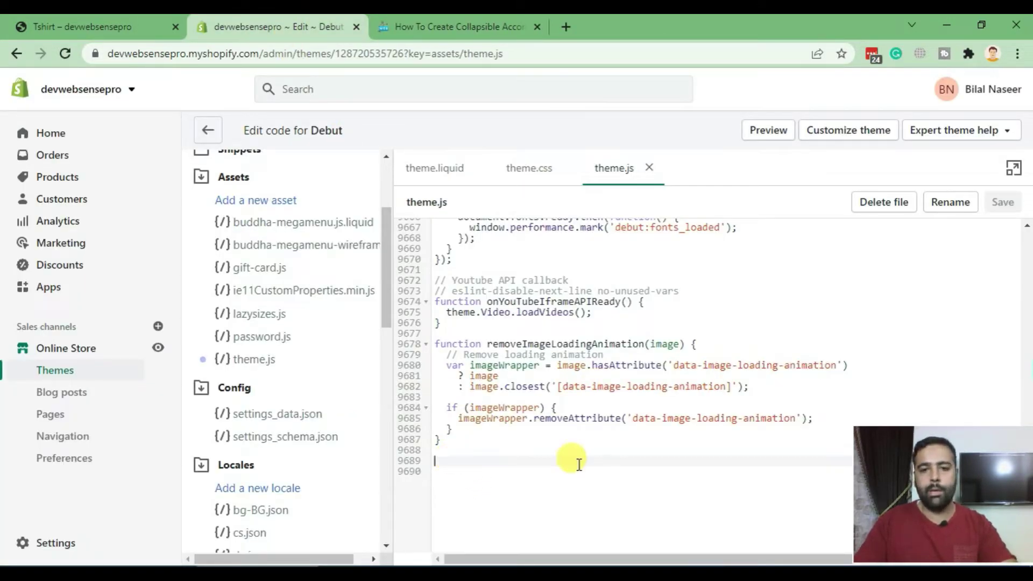
pyautogui.hotkey('ctrl', 'v')
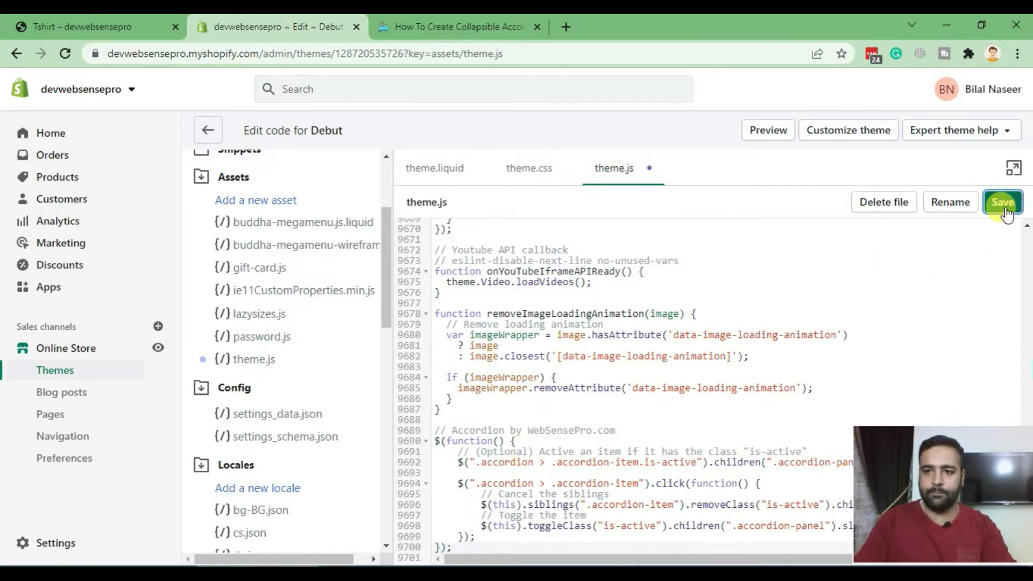
pyautogui.hotkey('ctrl', 'Tab')
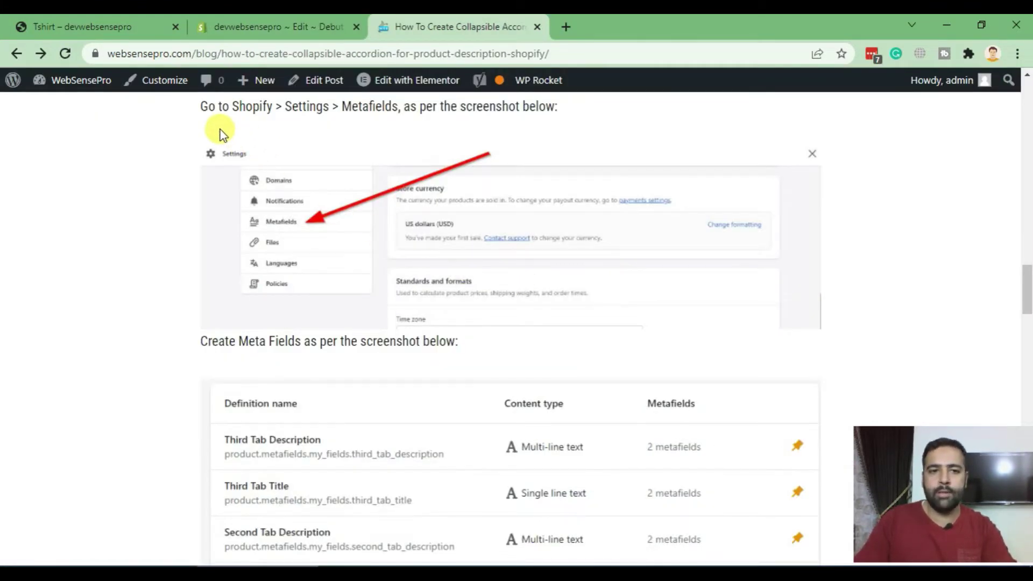
# - Go to Settings > Metafields > Products, which shows 0 definitions
pyautogui.moveTo(202, 113); pyautogui.dragTo(575, 120)
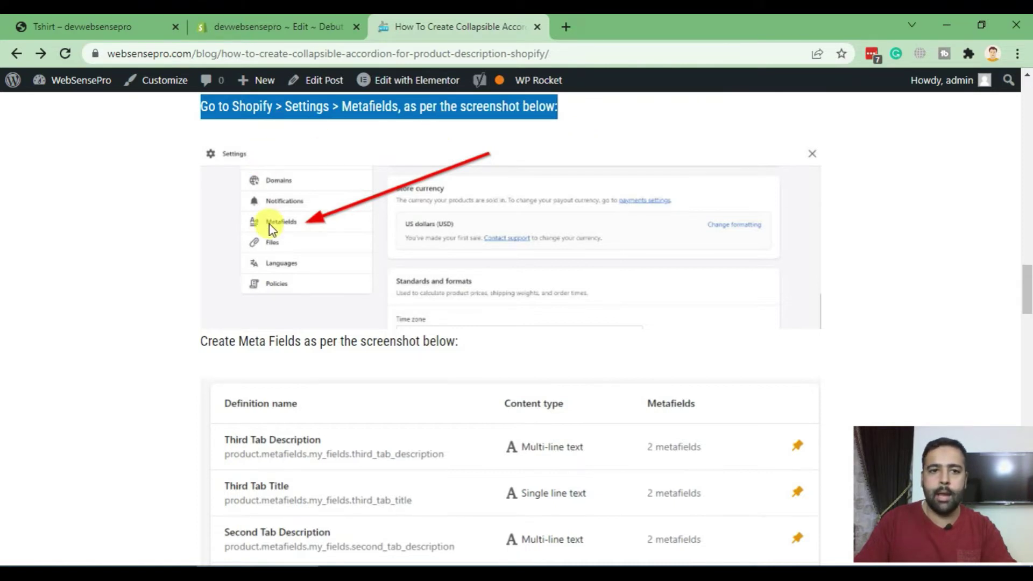
pyautogui.click(278, 26)
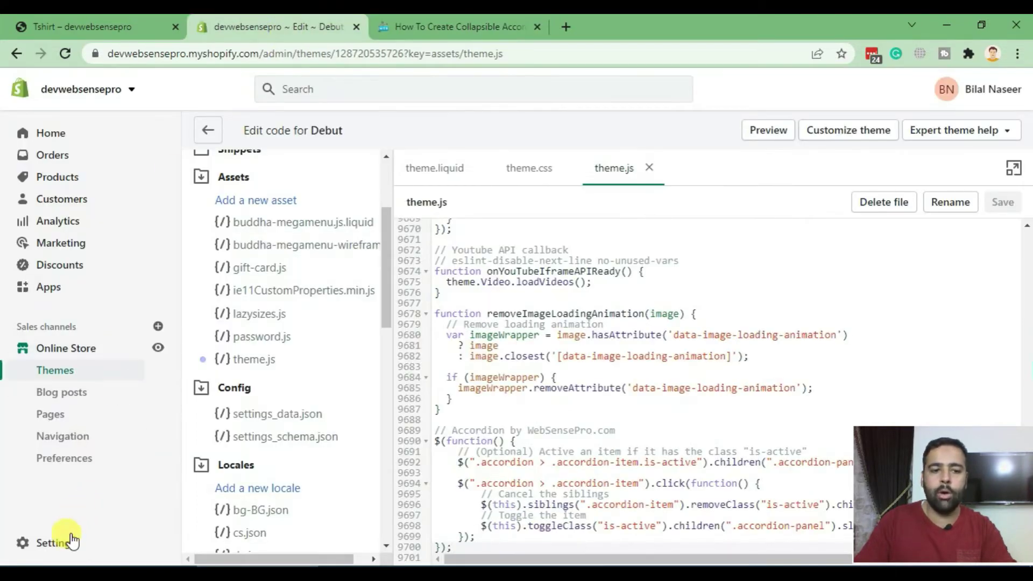
pyautogui.click(54, 540)
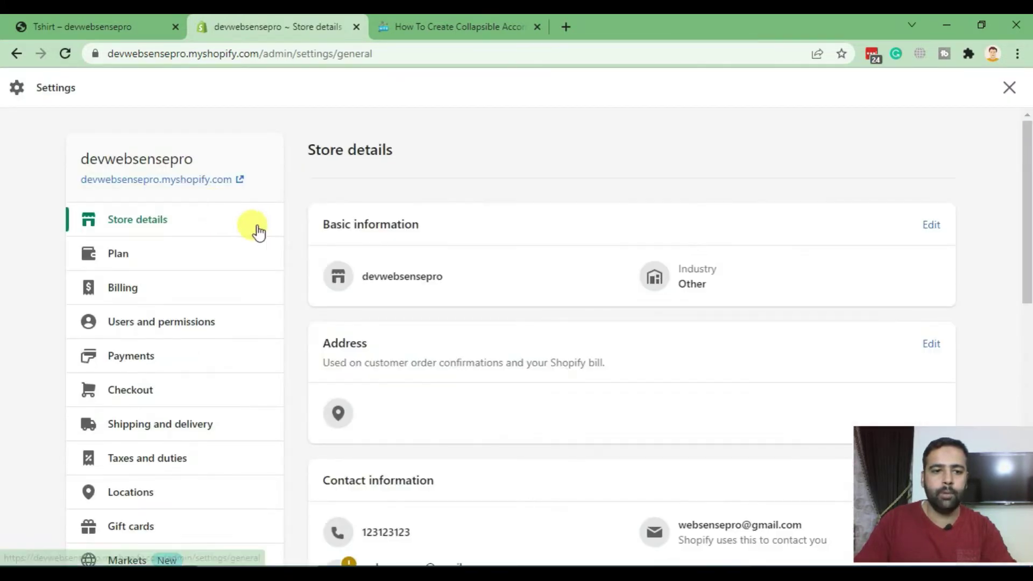
pyautogui.scroll(-8, 258, 230)
pyautogui.scroll(-3, 143, 254)
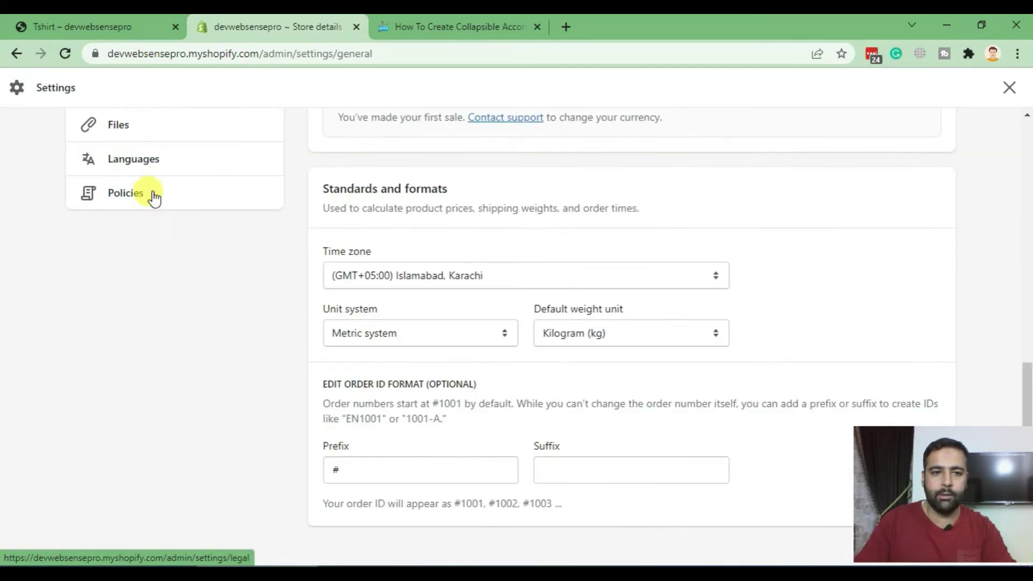
pyautogui.scroll(6, 152, 196)
pyautogui.click(155, 397)
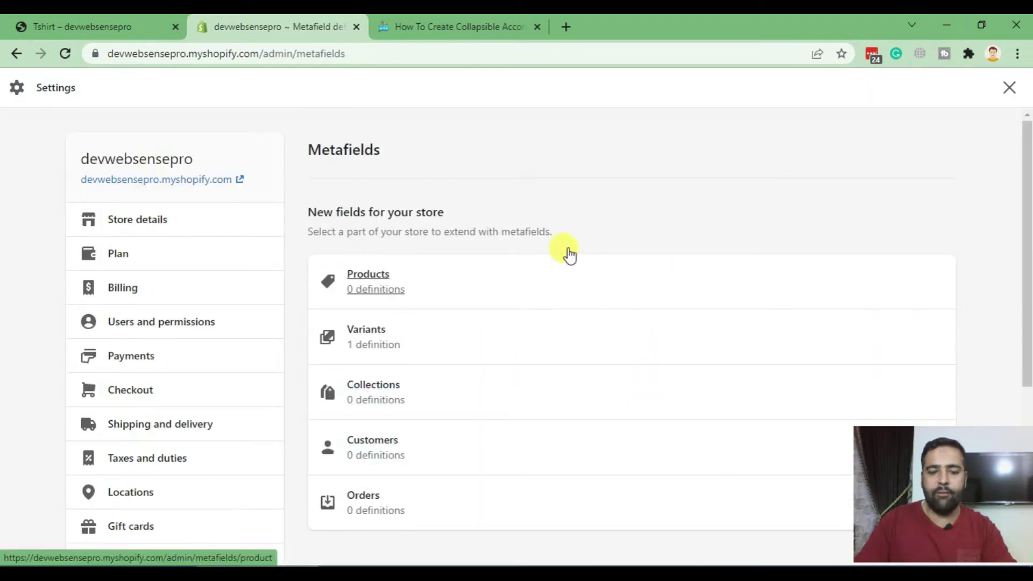
pyautogui.click(370, 293)
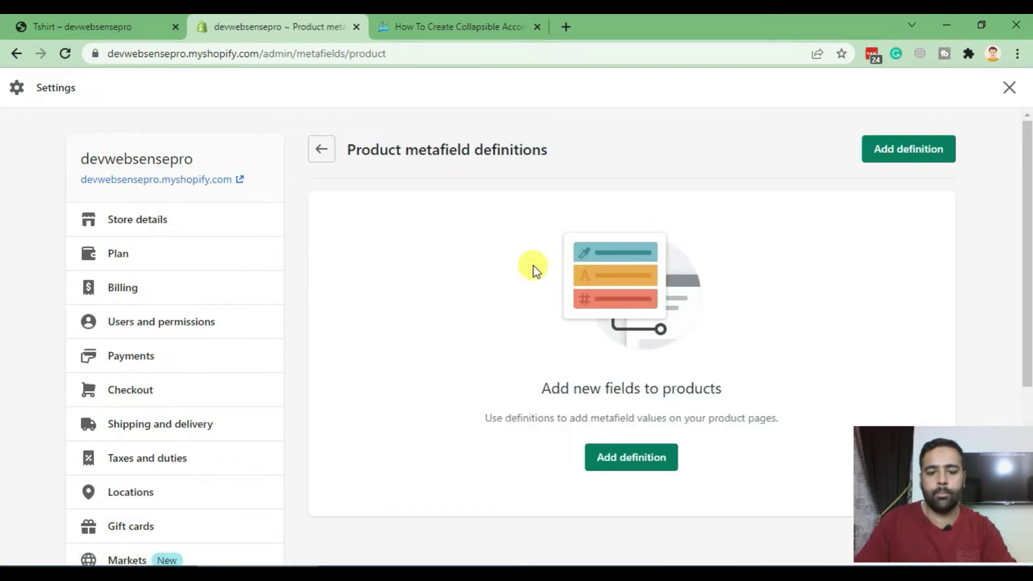
# - Start a new product metafield definition and name it 'First Tab Title'
pyautogui.click(930, 157)
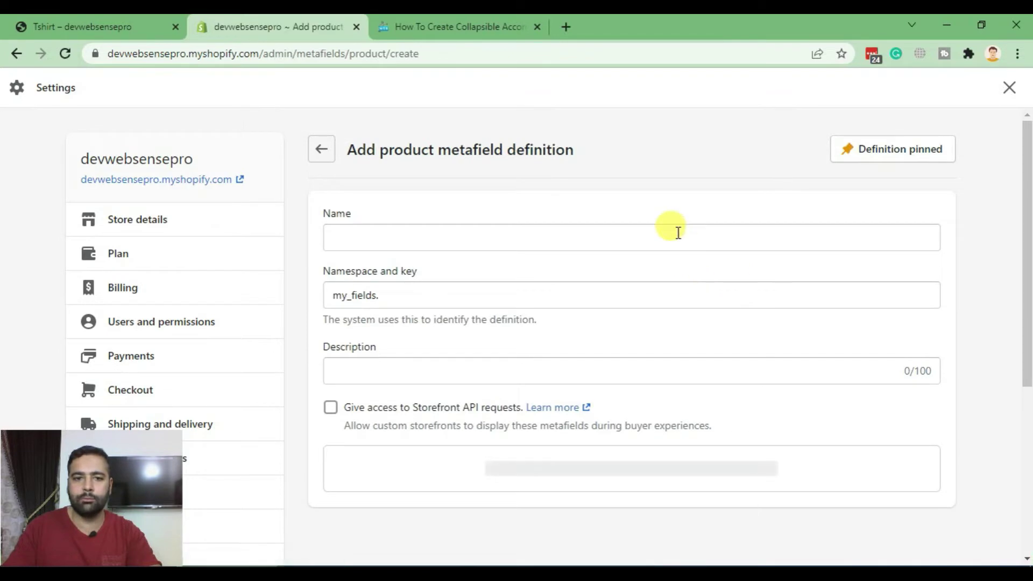
pyautogui.click(429, 233)
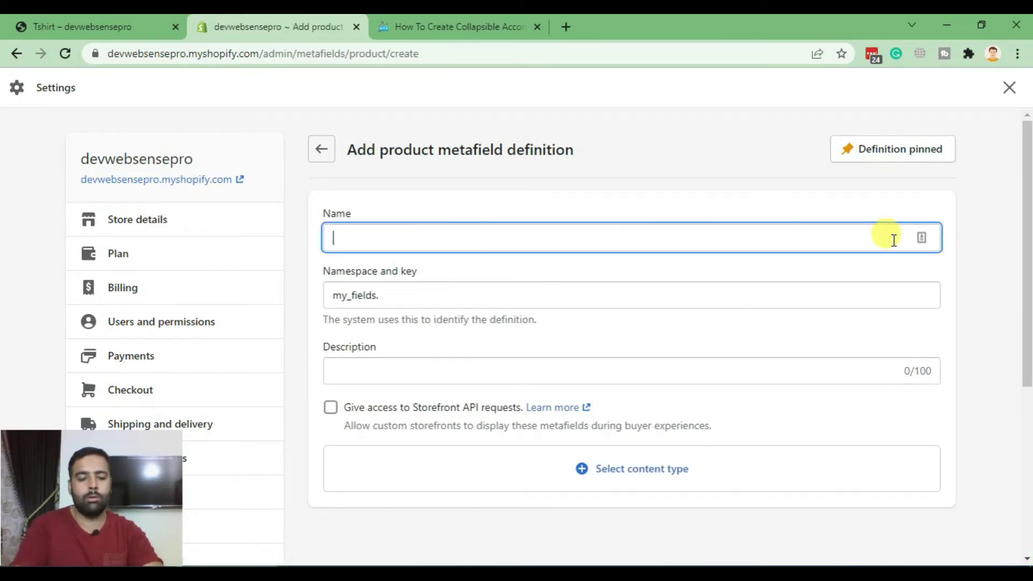
pyautogui.write('First Tab')
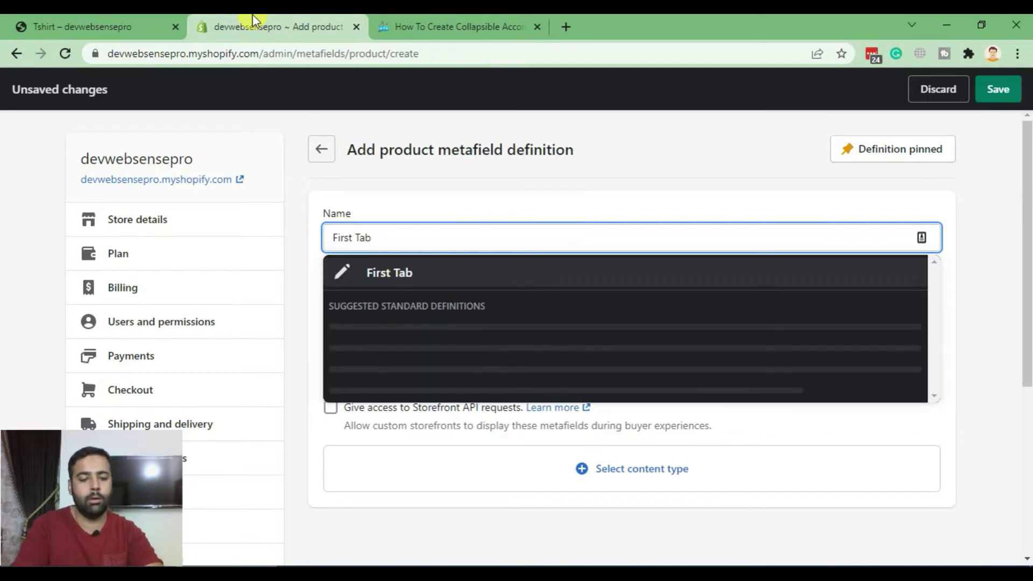
pyautogui.write(' Field')
pyautogui.press('BackSpace')
pyautogui.press('BackSpace')
pyautogui.press('BackSpace')
pyautogui.press('BackSpace')
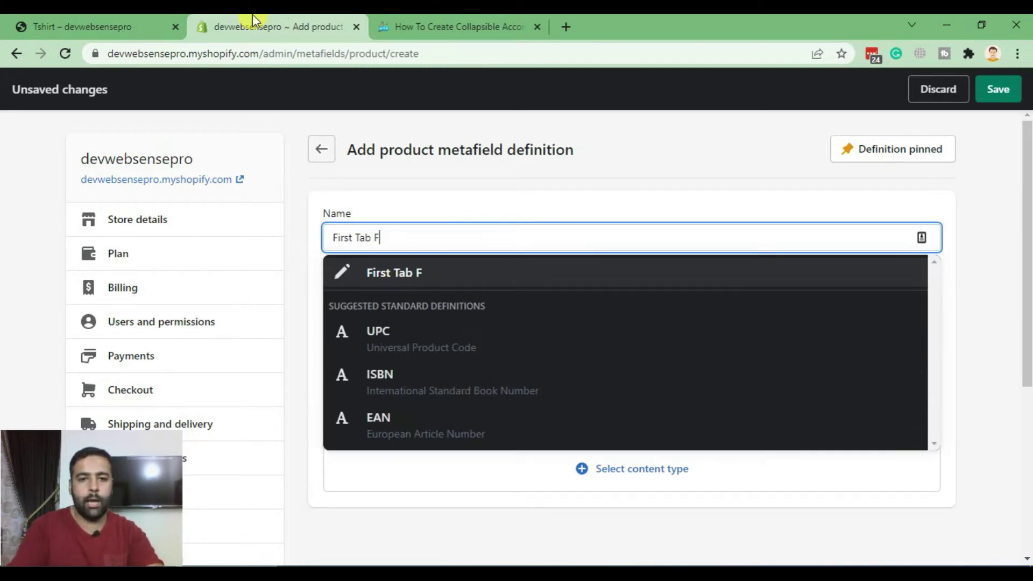
pyautogui.write('Title')
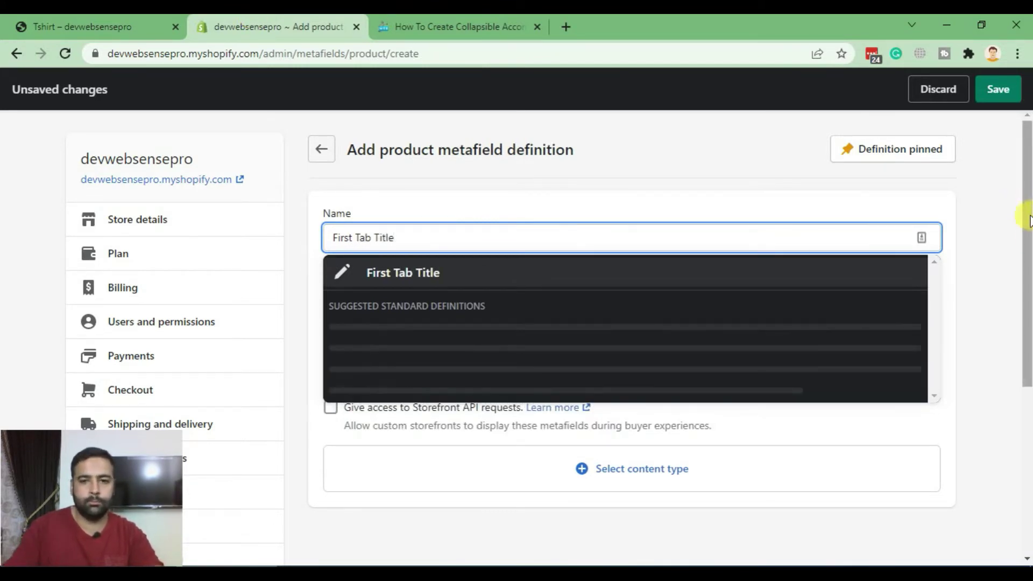
pyautogui.click(979, 232)
# - Give the definition the Text > Single line text content type and save it
pyautogui.scroll(-3, 980, 231)
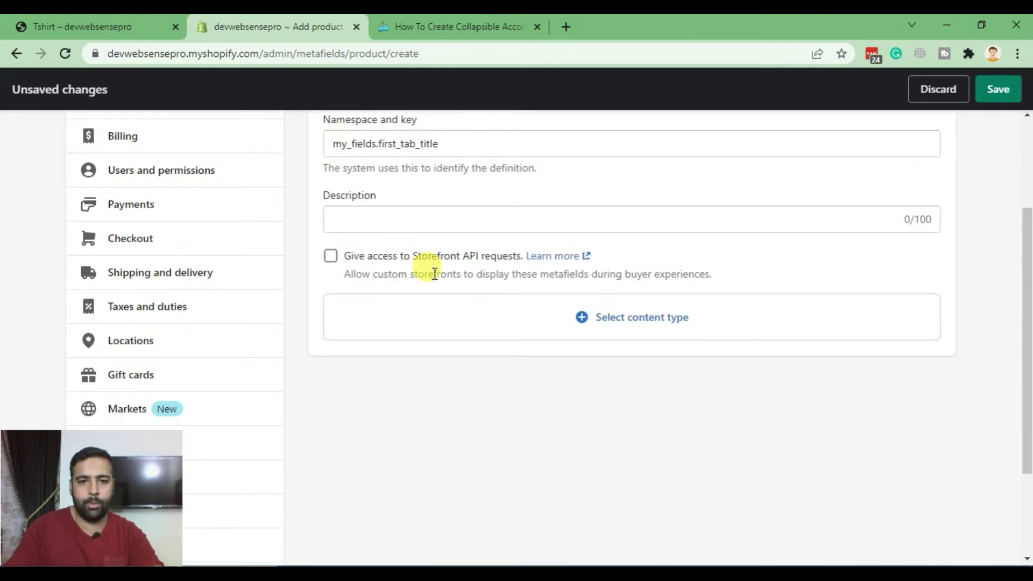
pyautogui.click(587, 331)
pyautogui.scroll(-3, 934, 321)
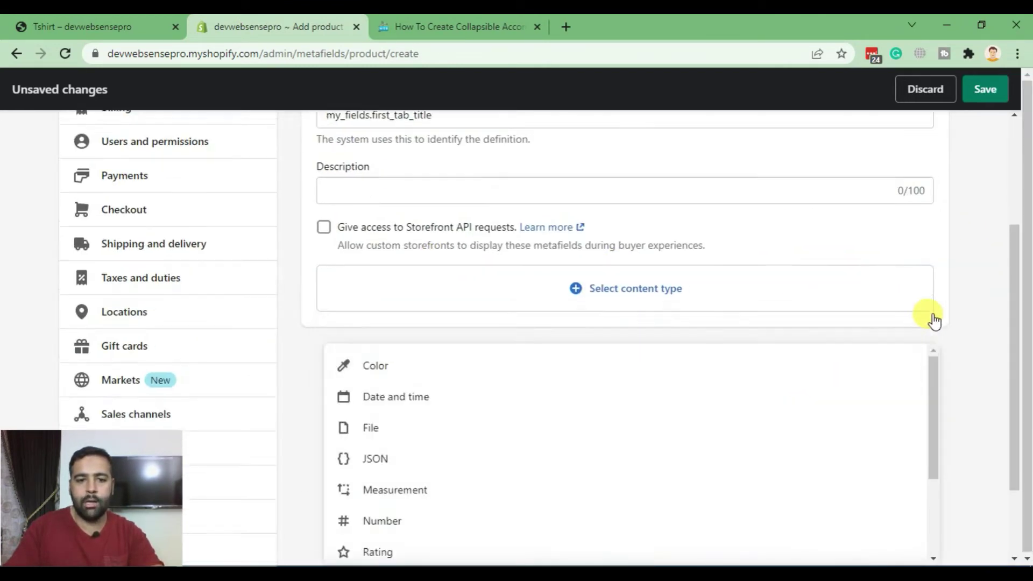
pyautogui.scroll(-2, 848, 404)
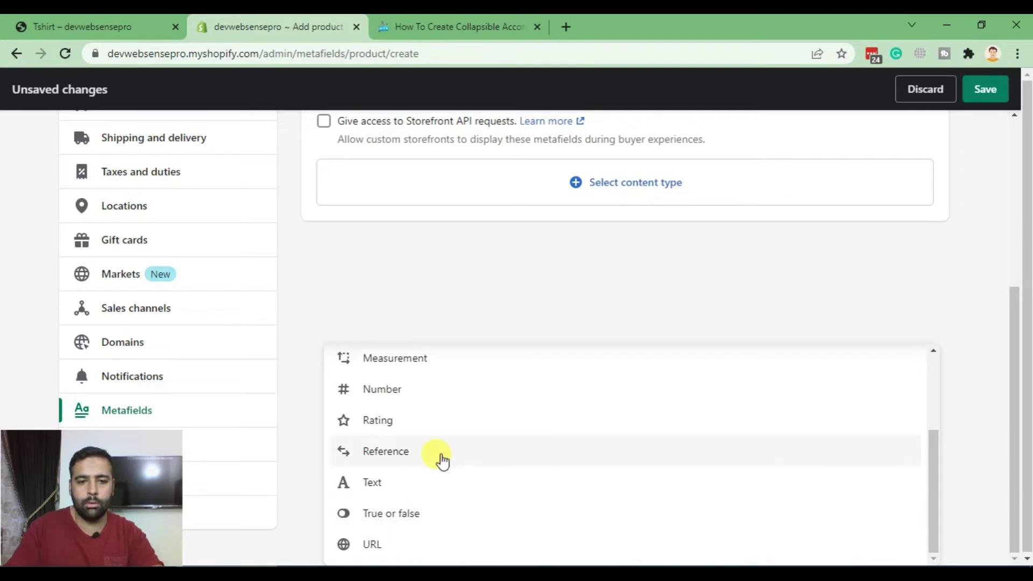
pyautogui.click(394, 492)
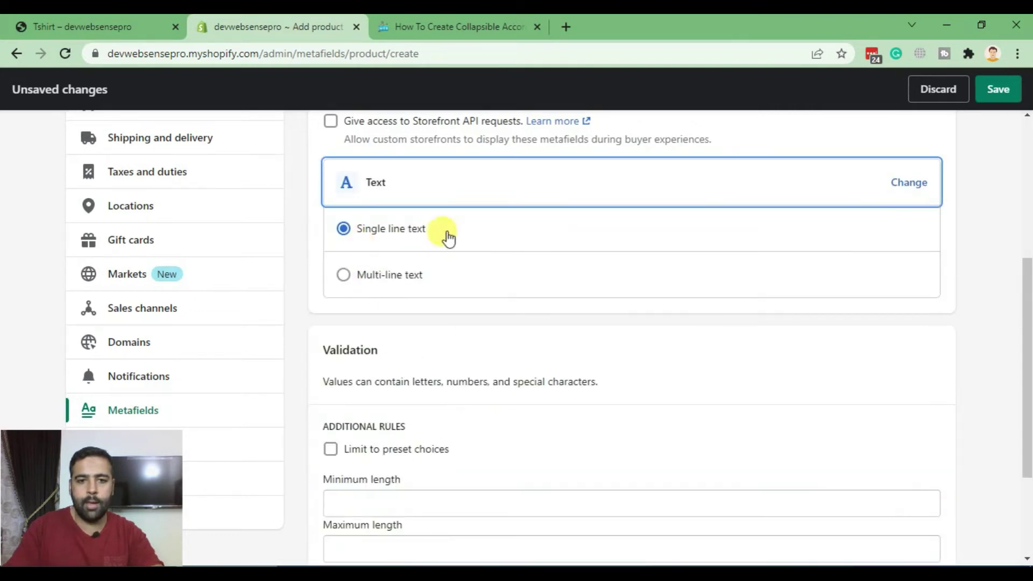
pyautogui.scroll(5, 592, 401)
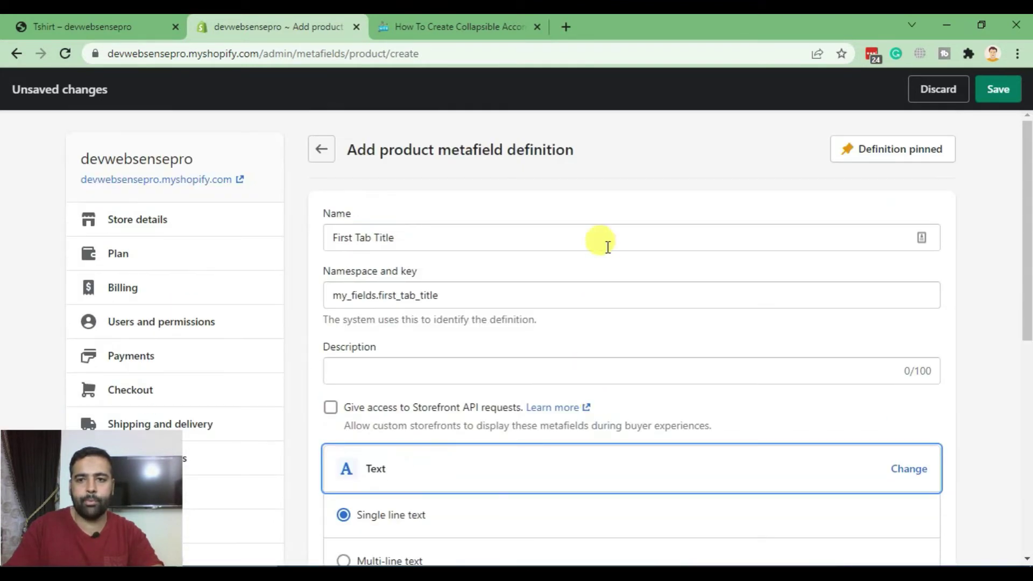
pyautogui.click(1000, 91)
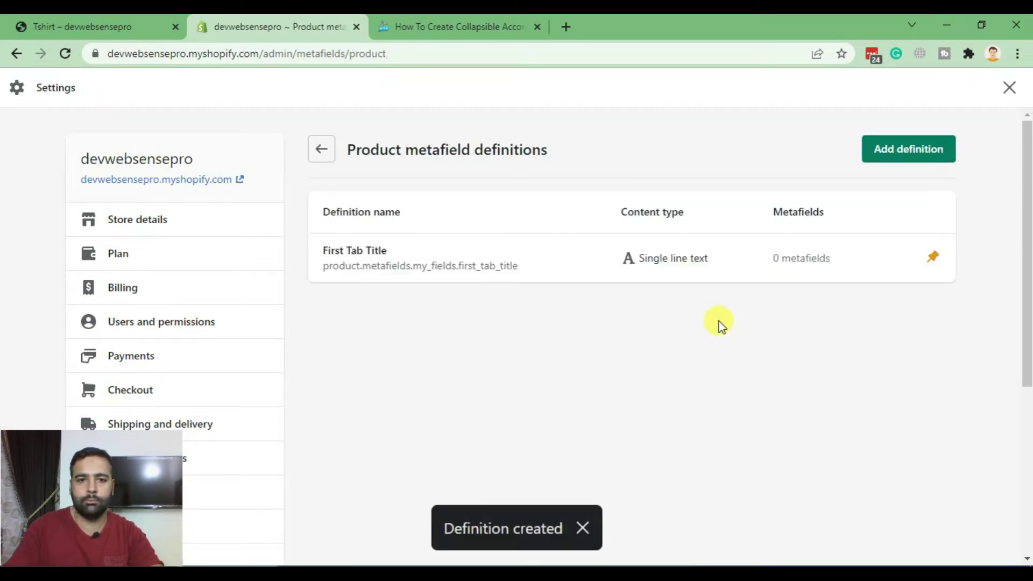